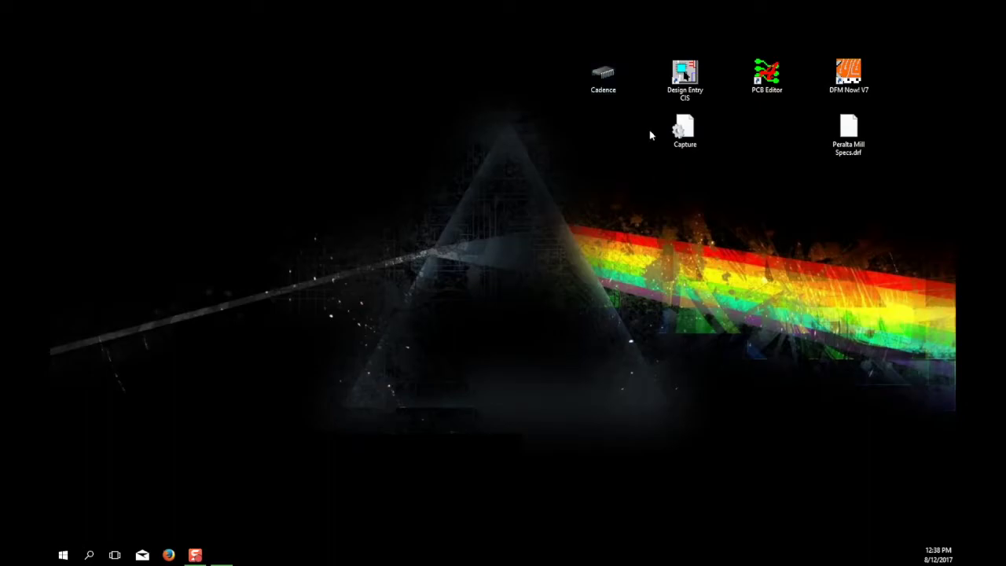
# Open the Cadence folder and point out its Backups, step and symbols subfolders
pyautogui.doubleClick(604, 77)
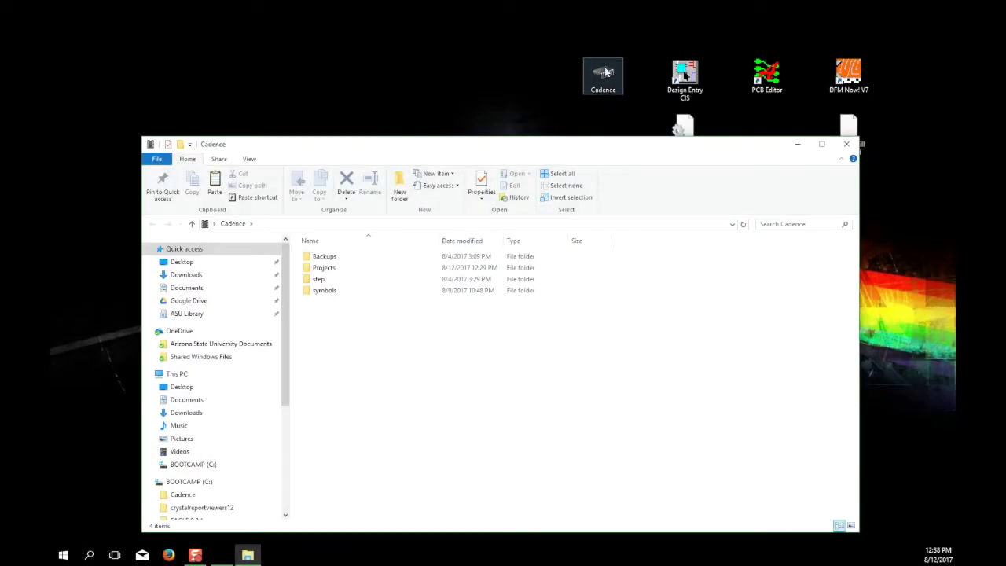
pyautogui.click(344, 258)
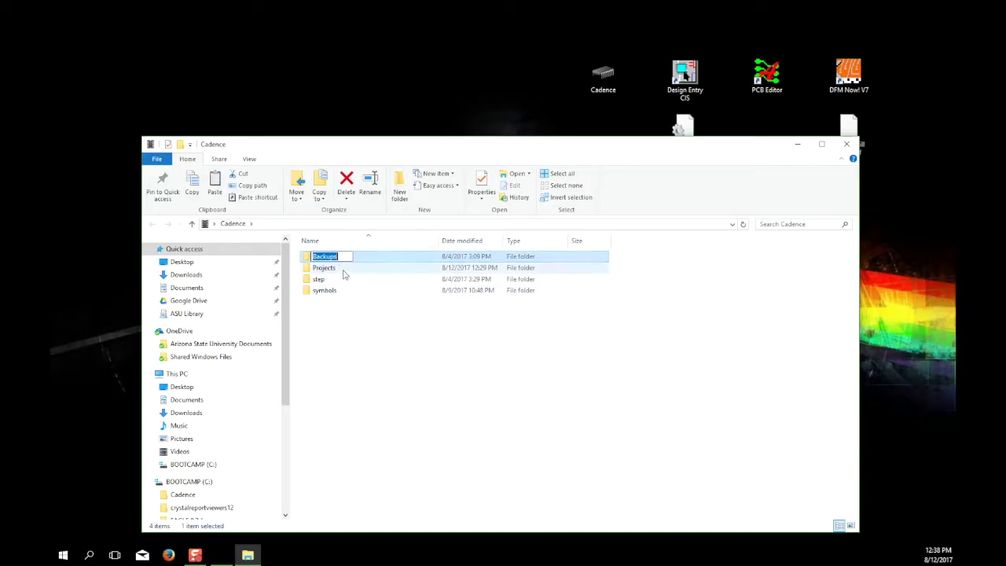
pyautogui.click(340, 282)
pyautogui.click(343, 293)
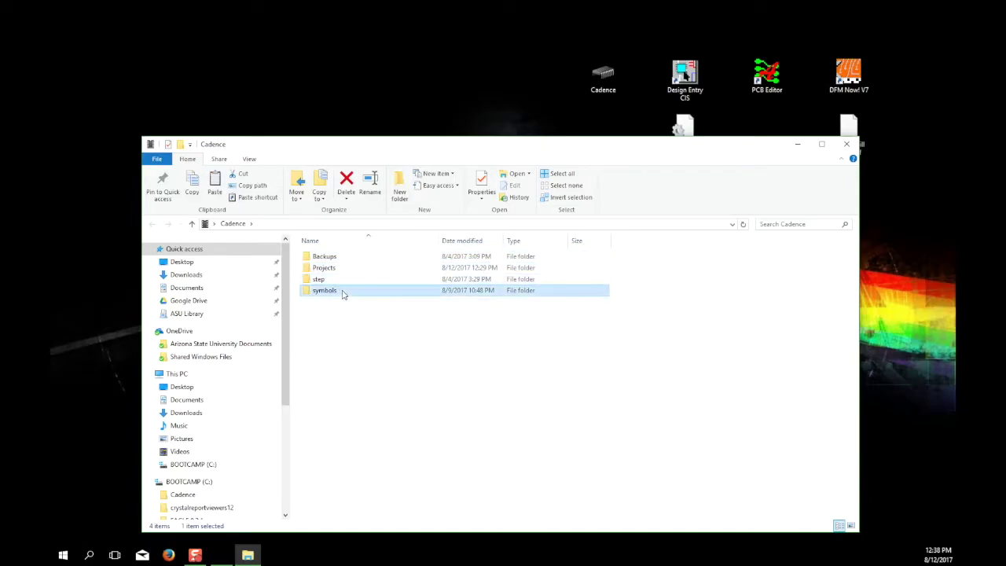
pyautogui.click(334, 260)
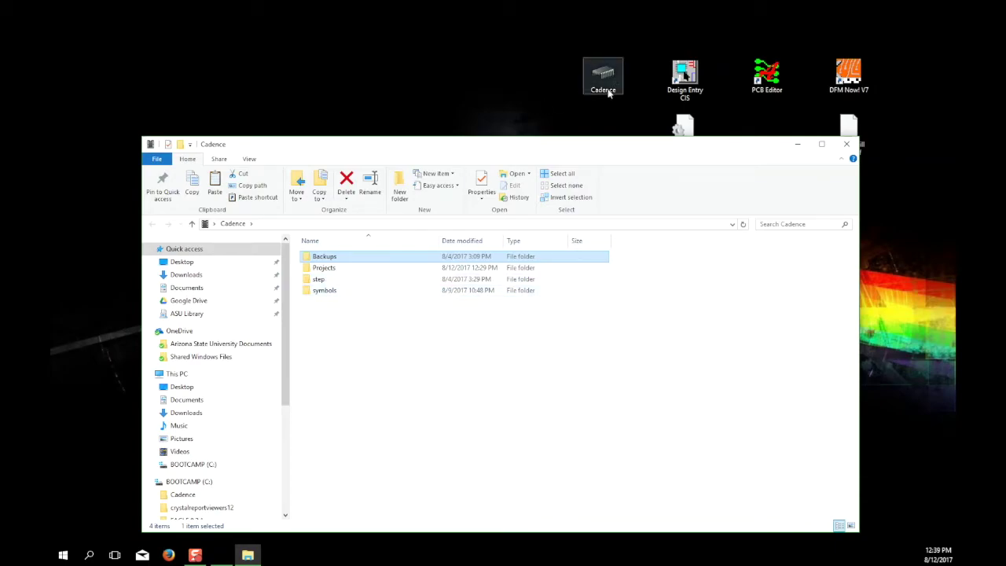
# Close the Cadence folder and open the desktop Capture settings file in Notepad
pyautogui.click(848, 146)
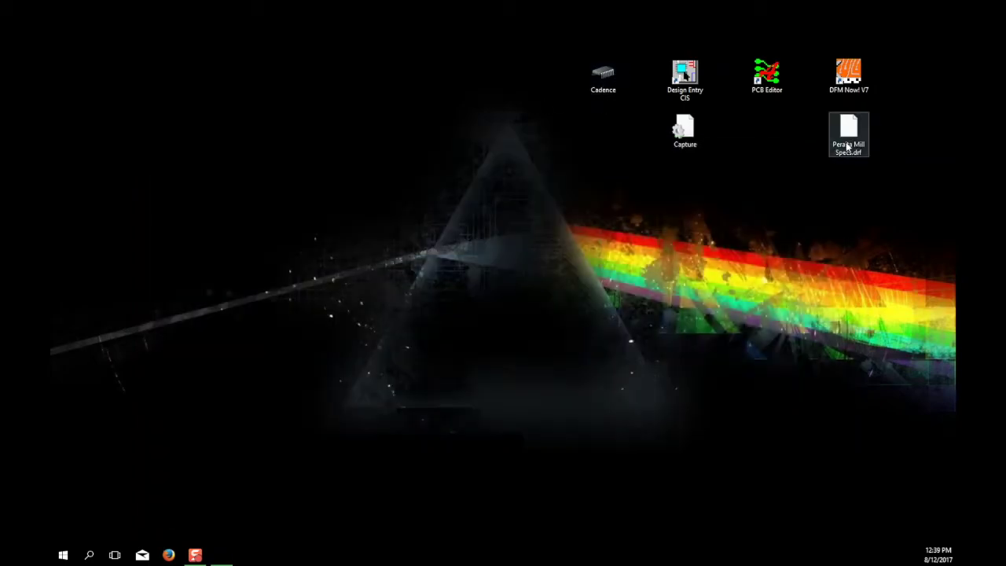
pyautogui.click(689, 131)
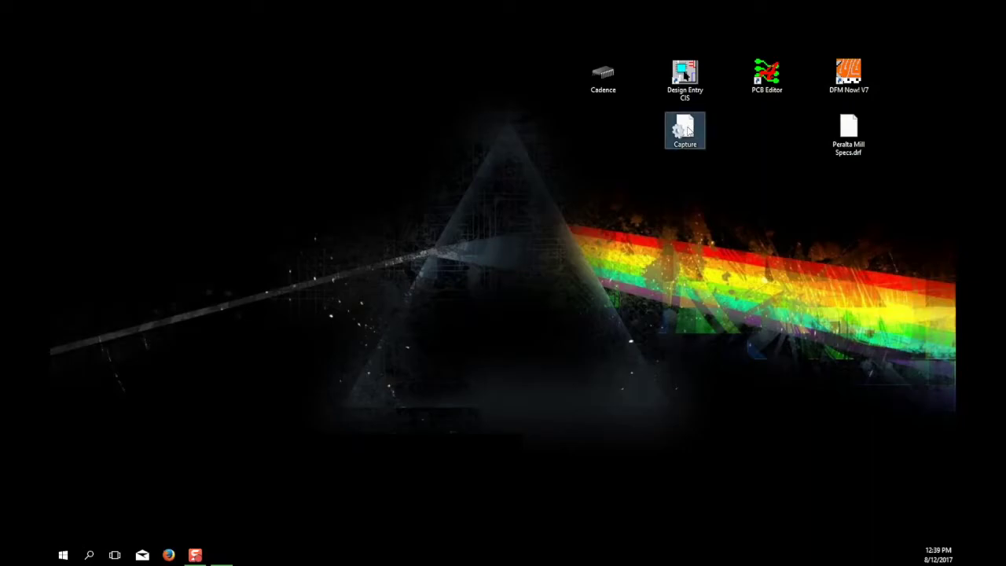
pyautogui.doubleClick(688, 131)
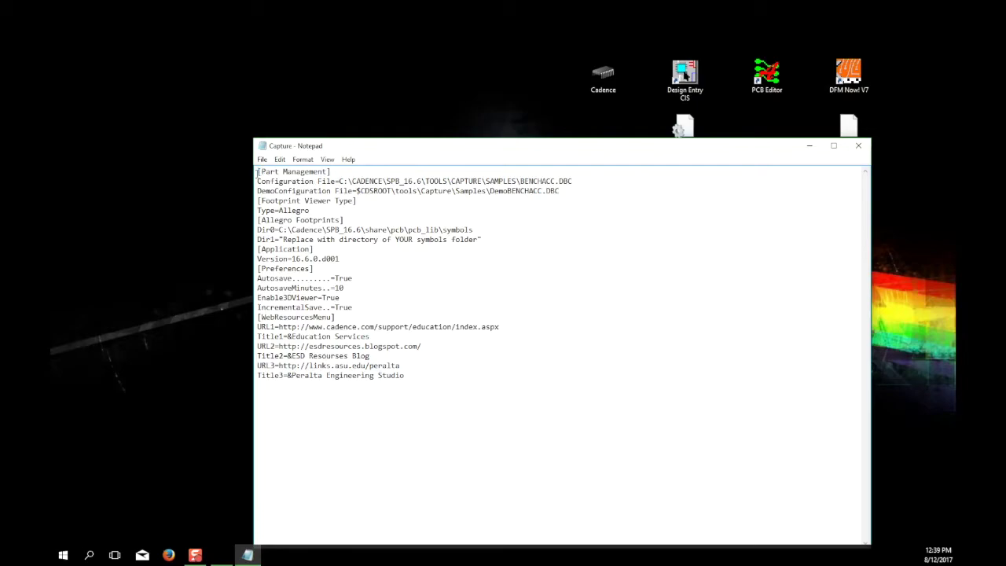
pyautogui.moveTo(257, 173); pyautogui.dragTo(516, 384)
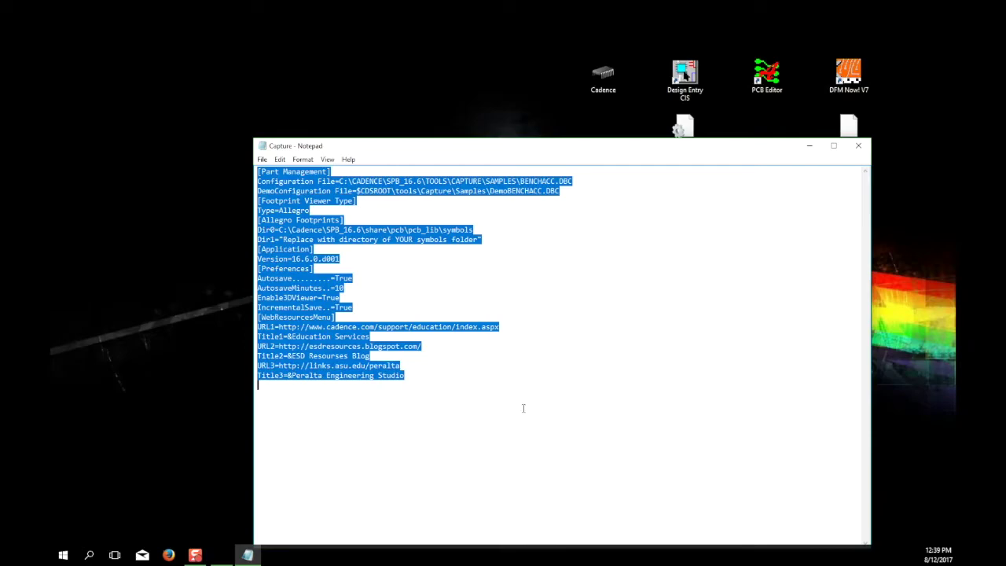
pyautogui.click(469, 381)
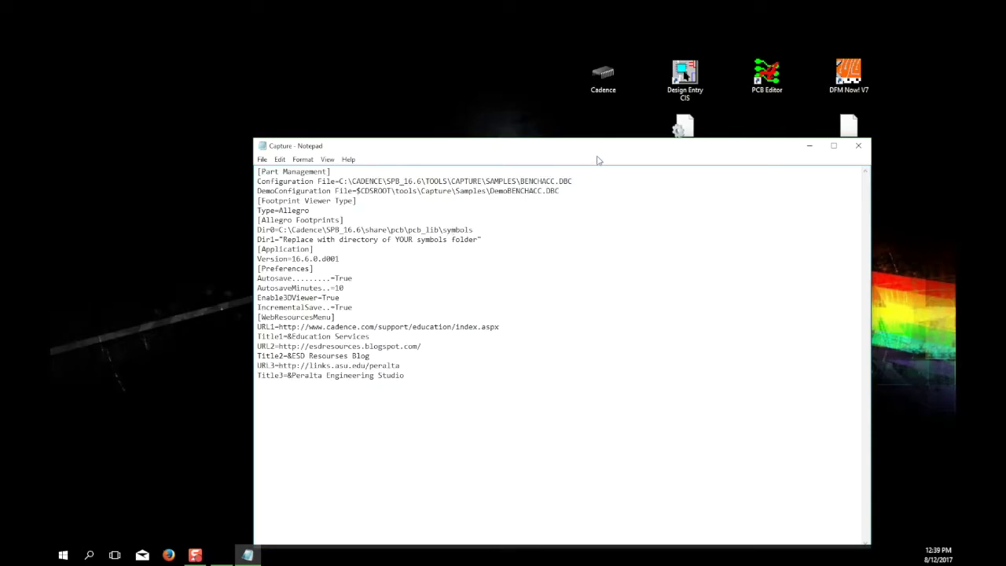
# Select the quoted placeholder after Dir1= and reopen the Cadence folder
pyautogui.moveTo(531, 146); pyautogui.dragTo(468, 100)
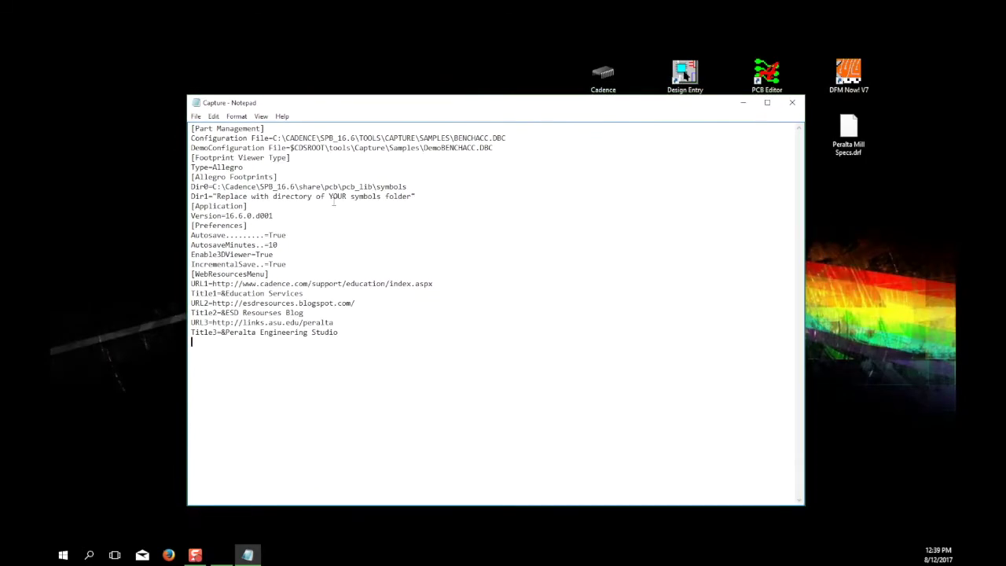
pyautogui.moveTo(213, 196); pyautogui.dragTo(425, 196)
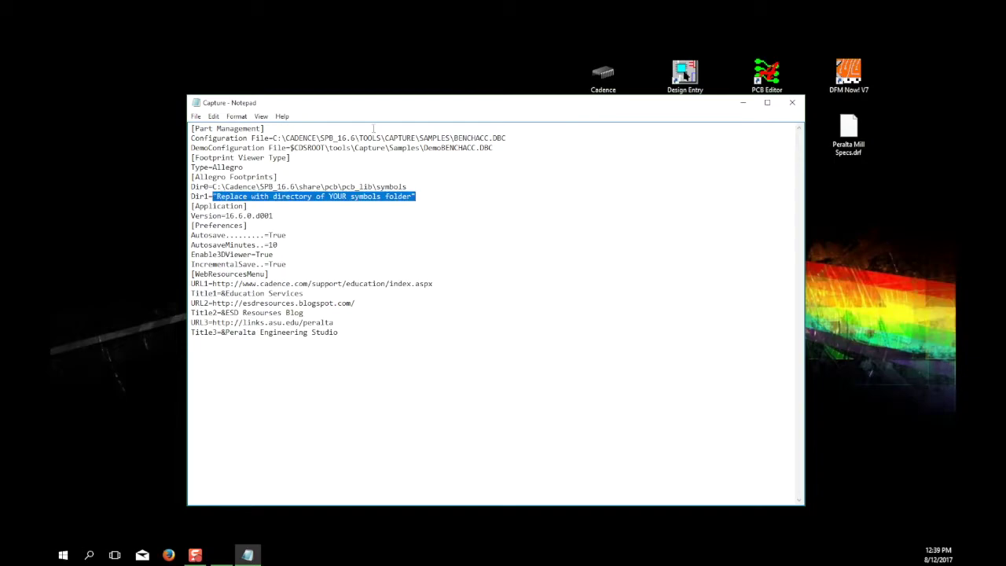
pyautogui.moveTo(386, 104); pyautogui.dragTo(491, 116)
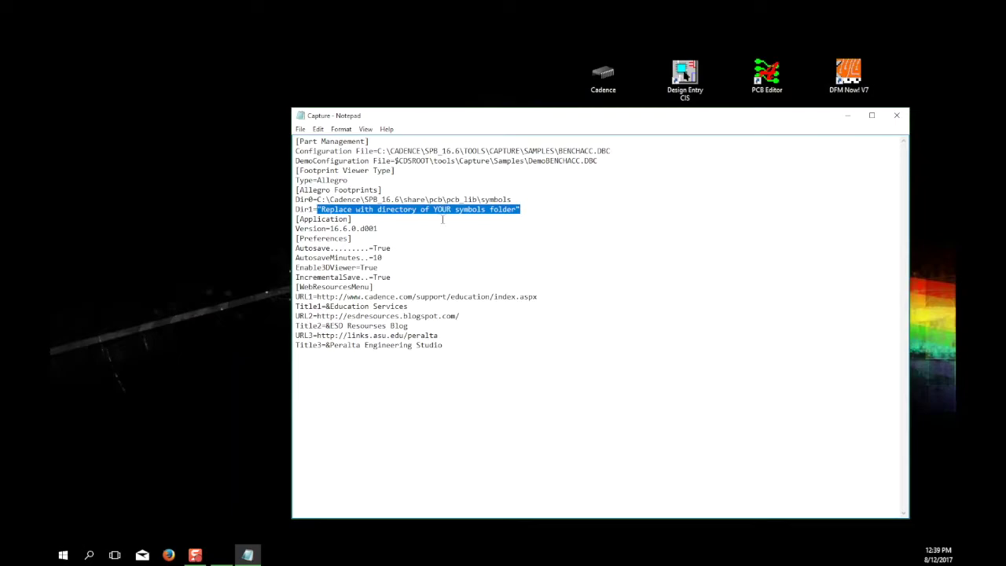
pyautogui.doubleClick(603, 74)
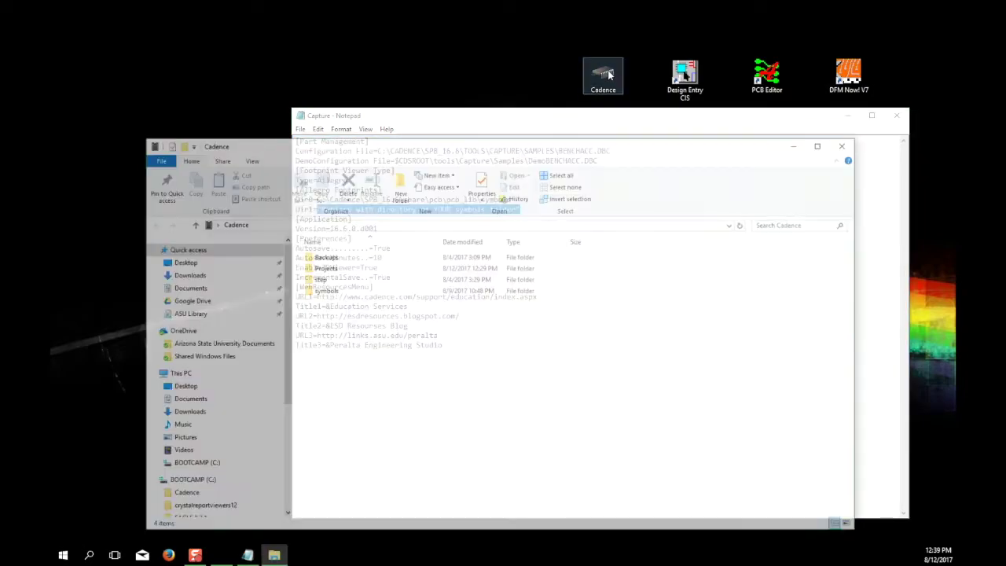
# Copy the Cadence symbols folder path from the Explorer address bar
pyautogui.doubleClick(327, 292)
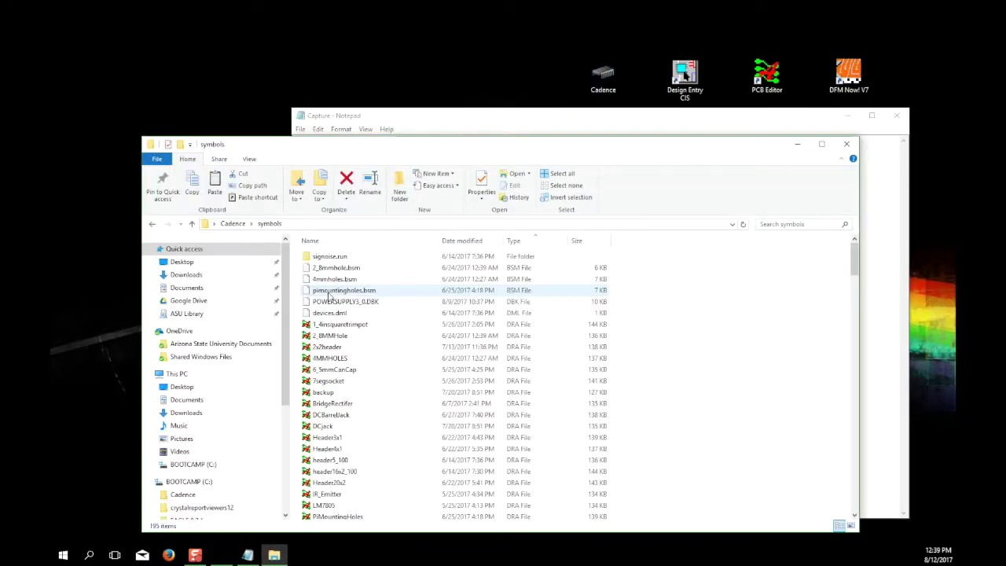
pyautogui.click(309, 227)
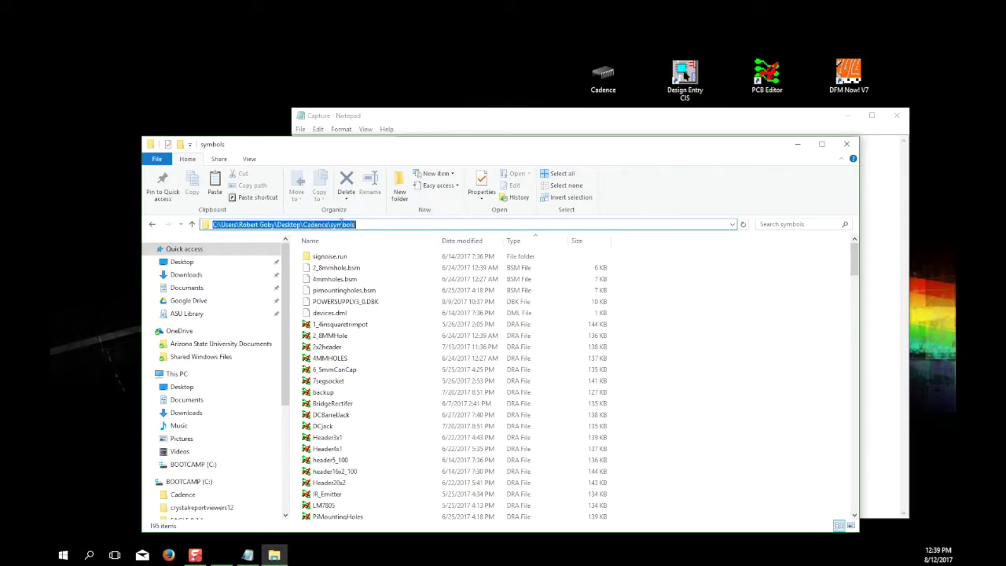
pyautogui.rightClick(319, 226)
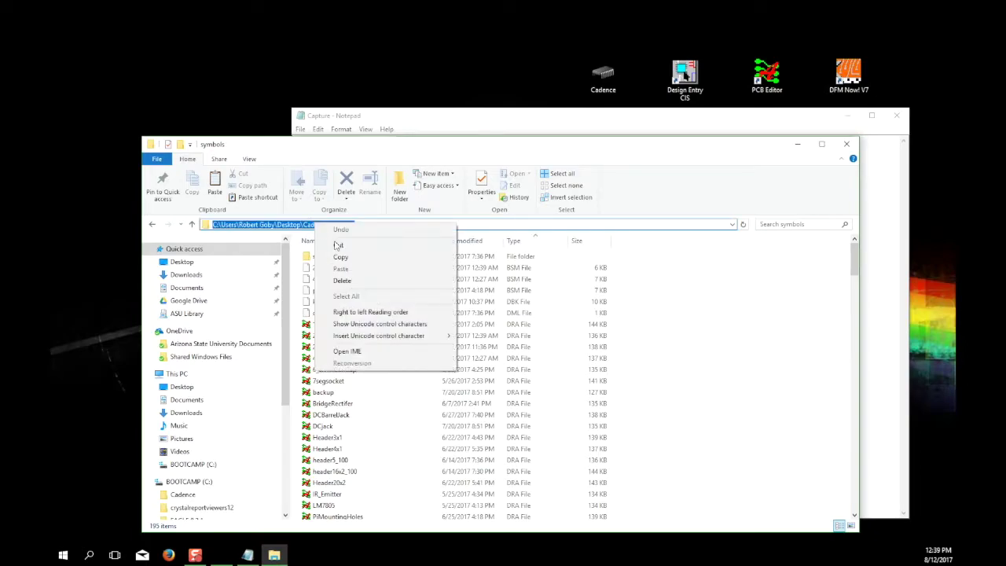
pyautogui.click(350, 261)
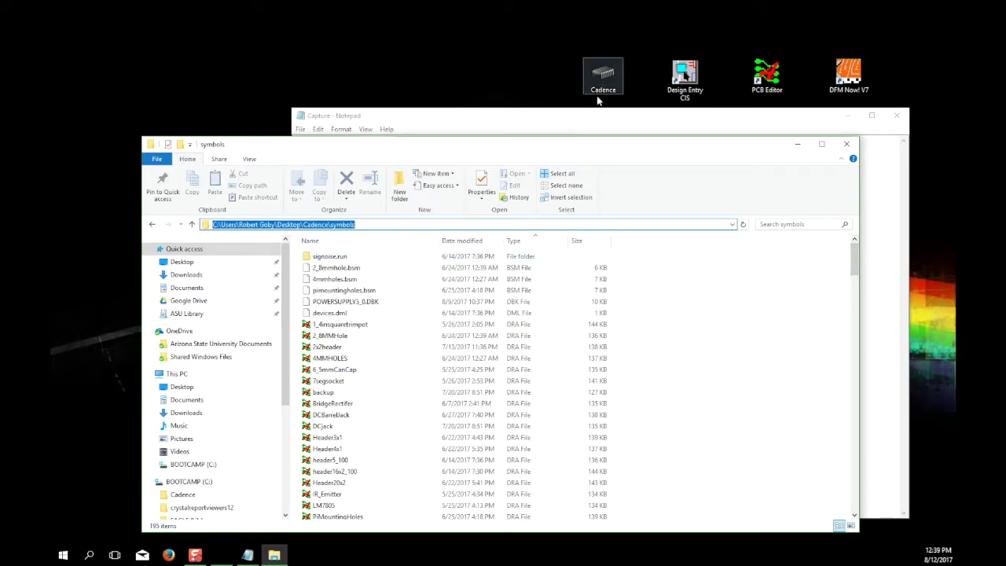
# Paste the symbols path over the Dir1 placeholder, save the Capture file, and close both windows
pyautogui.click(568, 120)
pyautogui.rightClick(442, 211)
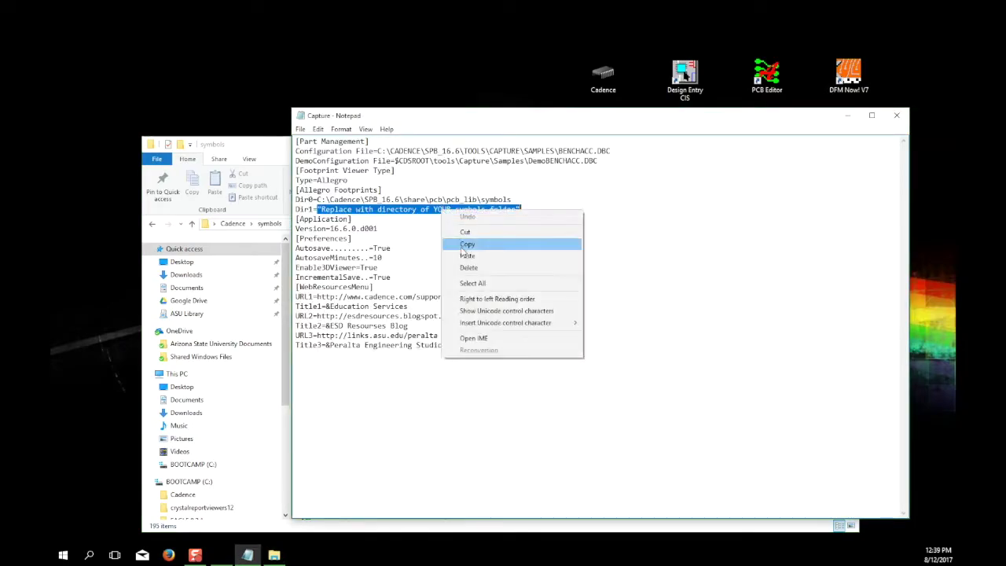
pyautogui.click(454, 253)
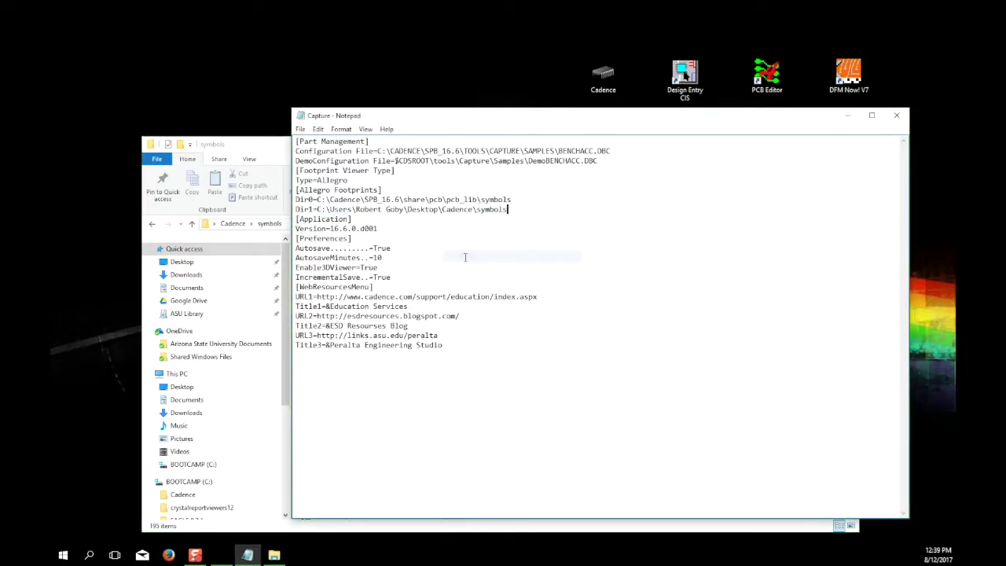
pyautogui.click(301, 129)
pyautogui.click(321, 165)
pyautogui.click(896, 116)
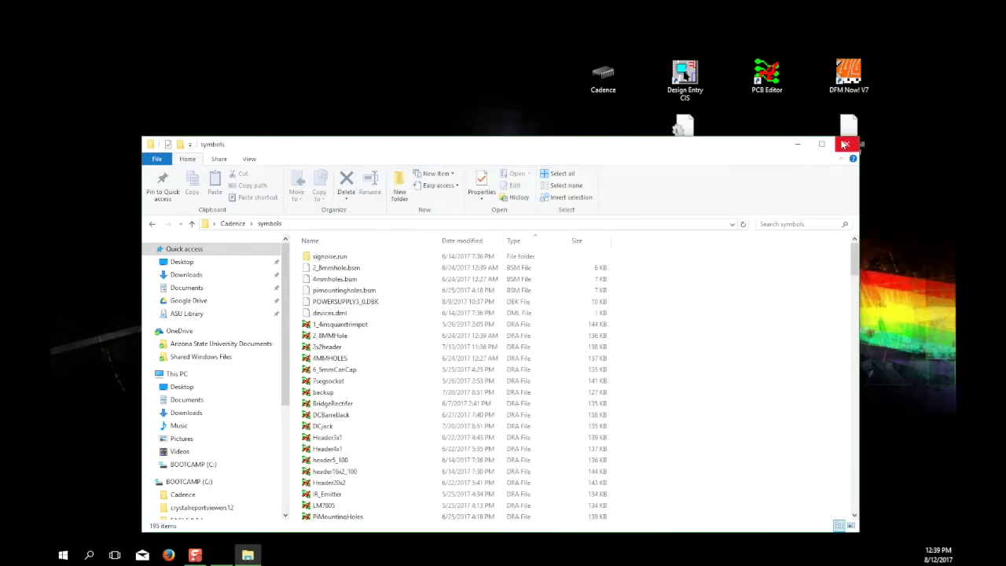
pyautogui.click(848, 144)
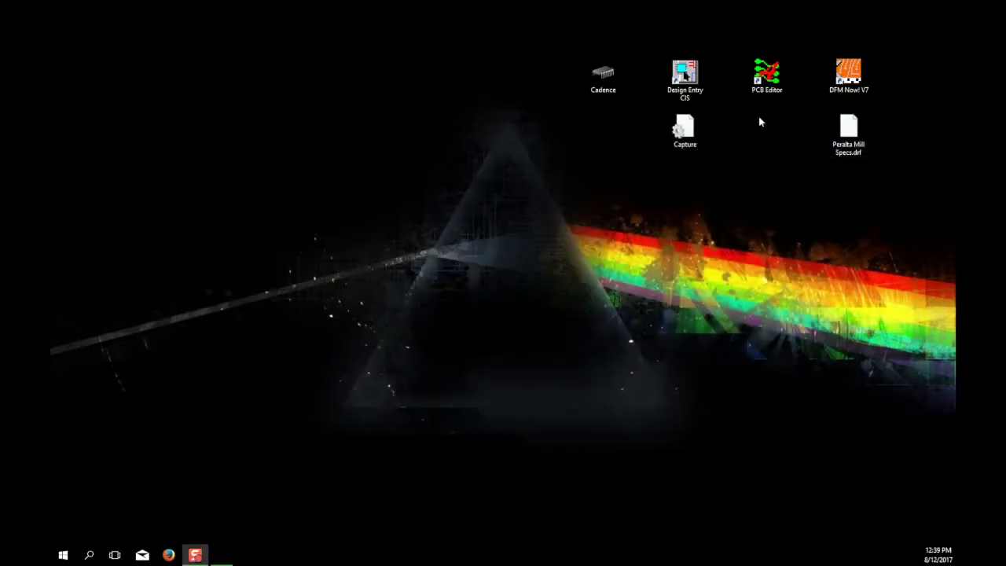
# Launch Design Entry CIS and select the Capture.ini location shown in the session log
pyautogui.click(685, 77)
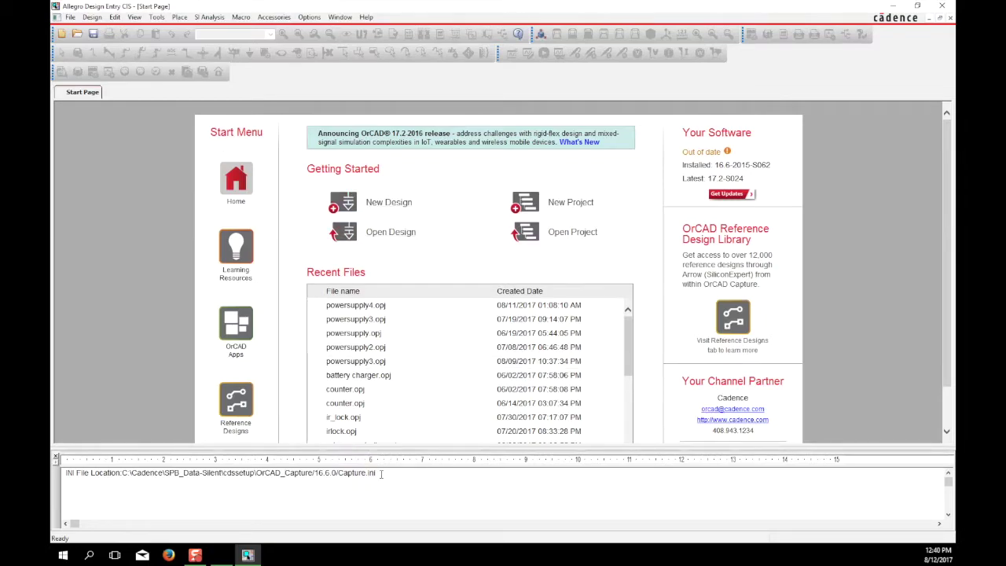
pyautogui.moveTo(381, 473); pyautogui.dragTo(126, 473)
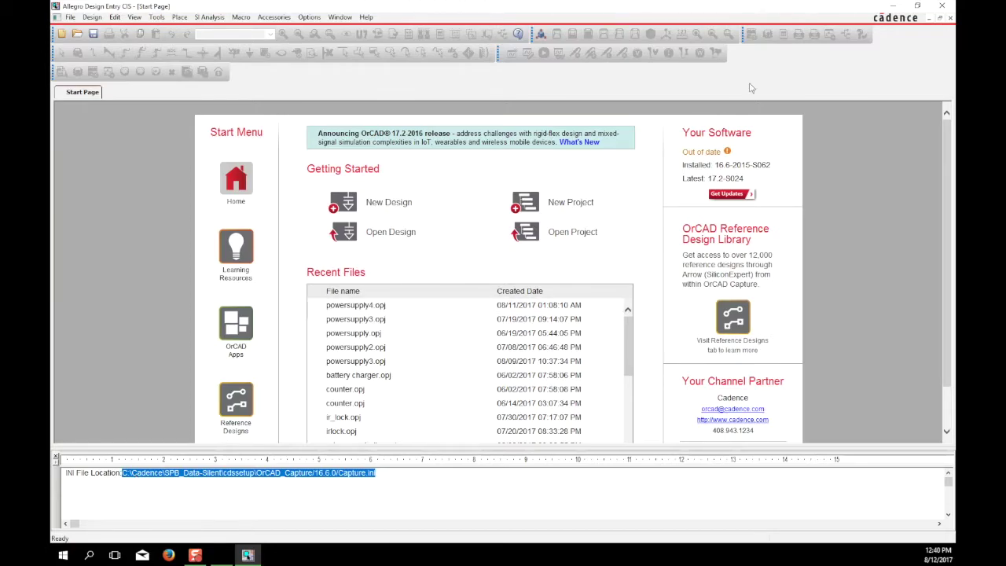
# Navigate Explorer to the OrCAD_Capture 16.6.0 settings folder using the pasted Capture.ini path
pyautogui.click(890, 6)
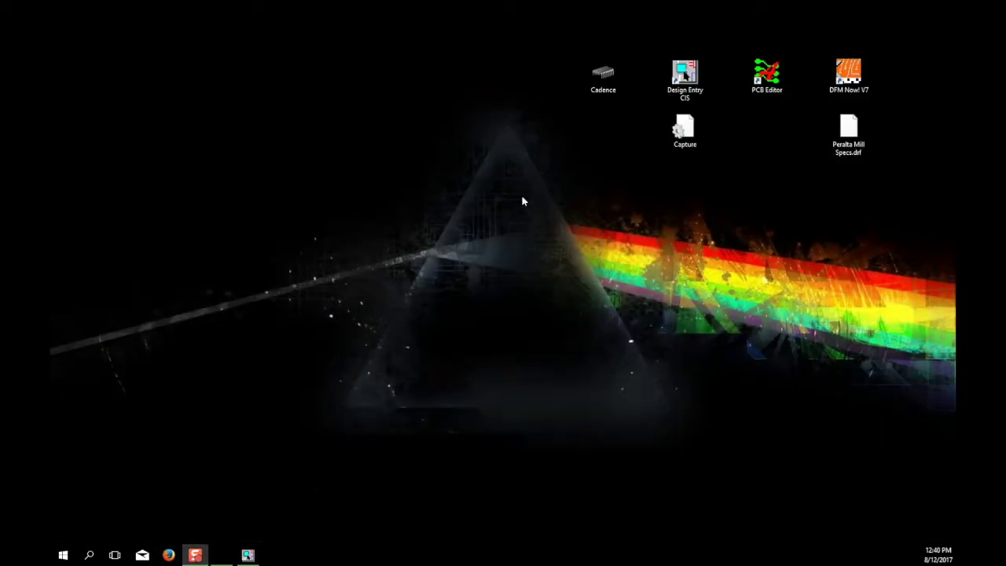
pyautogui.doubleClick(610, 78)
pyautogui.click(392, 224)
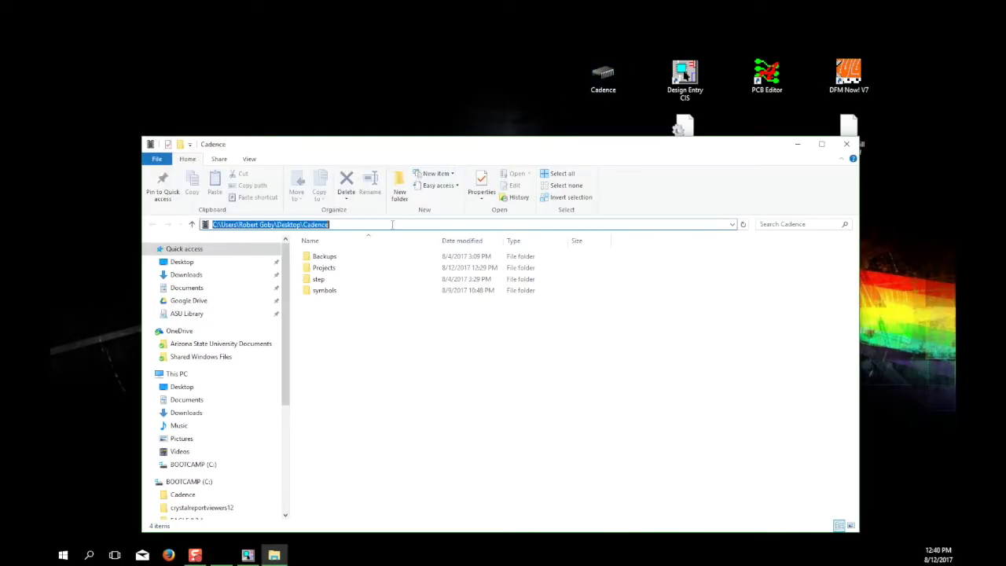
pyautogui.hotkey('ctrl', 'v')
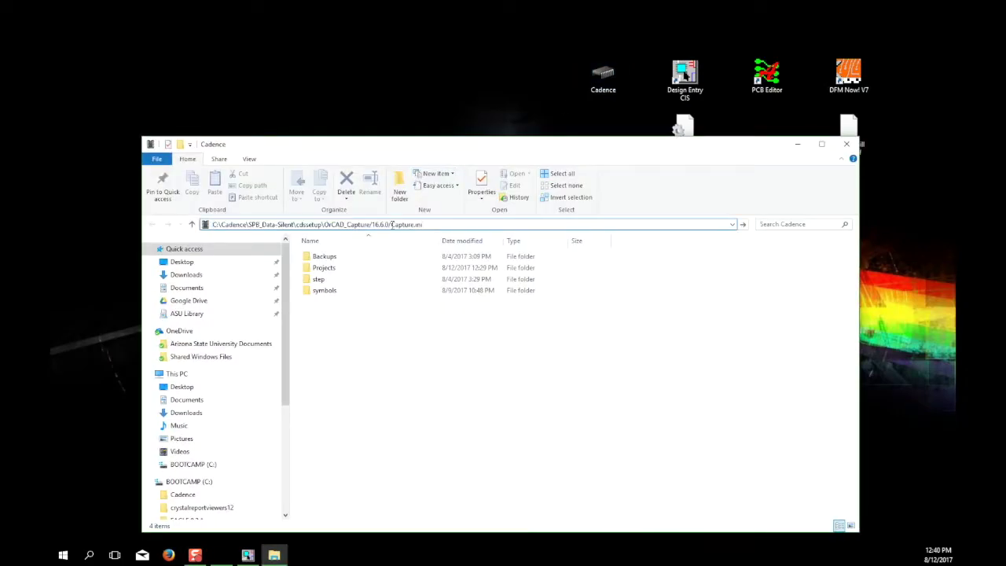
pyautogui.press('BackSpace')
pyautogui.press('BackSpace')
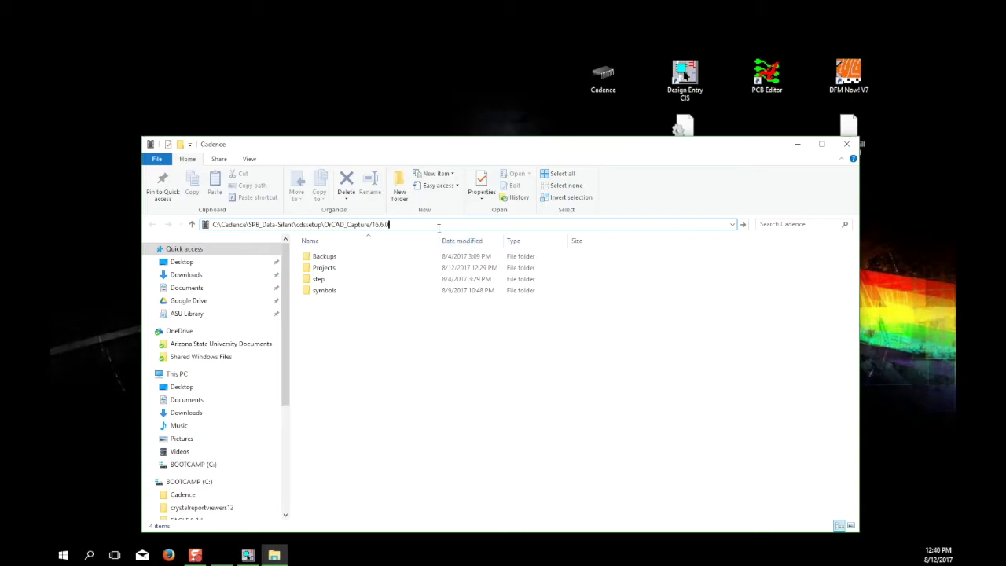
pyautogui.press('Return')
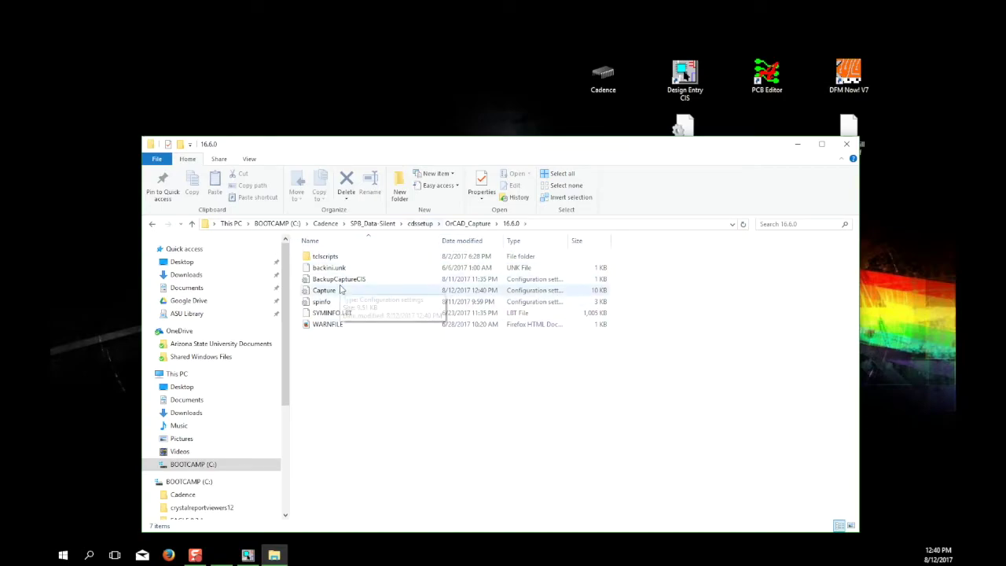
# Move the Desktop Capture.ini into that folder, replacing the existing file, and close Explorer
pyautogui.moveTo(685, 124); pyautogui.dragTo(388, 292)
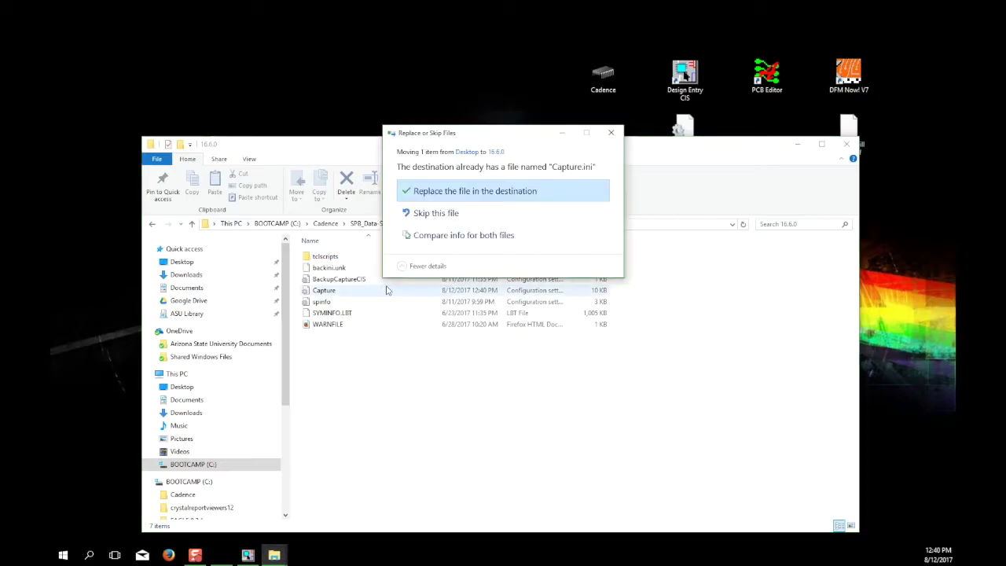
pyautogui.click(472, 197)
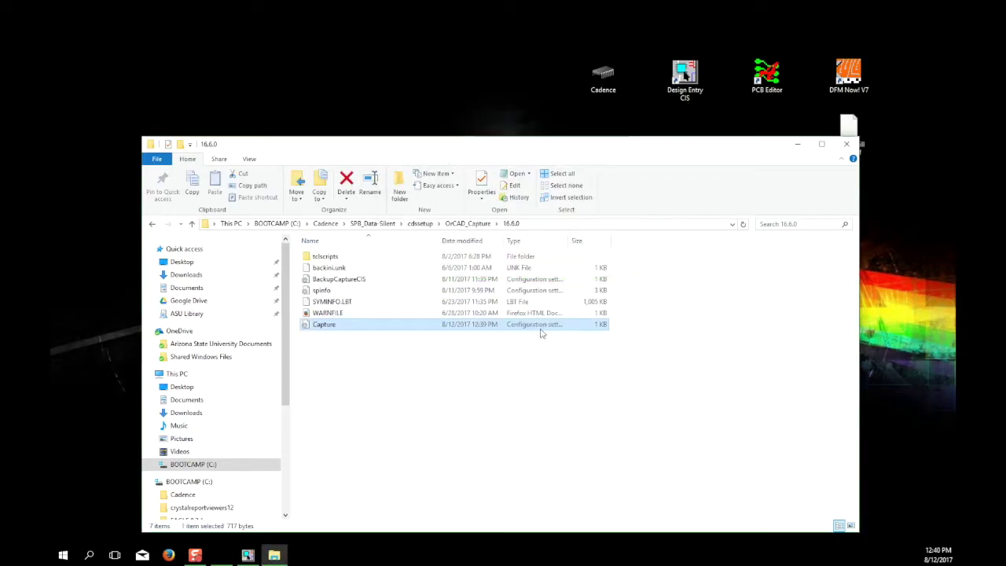
pyautogui.moveTo(369, 350); pyautogui.dragTo(456, 334)
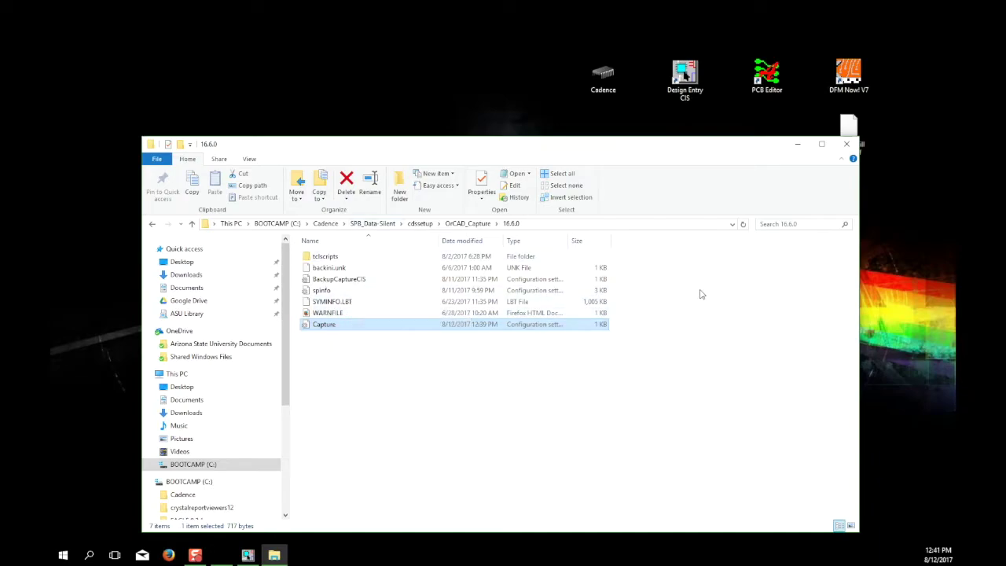
pyautogui.click(848, 146)
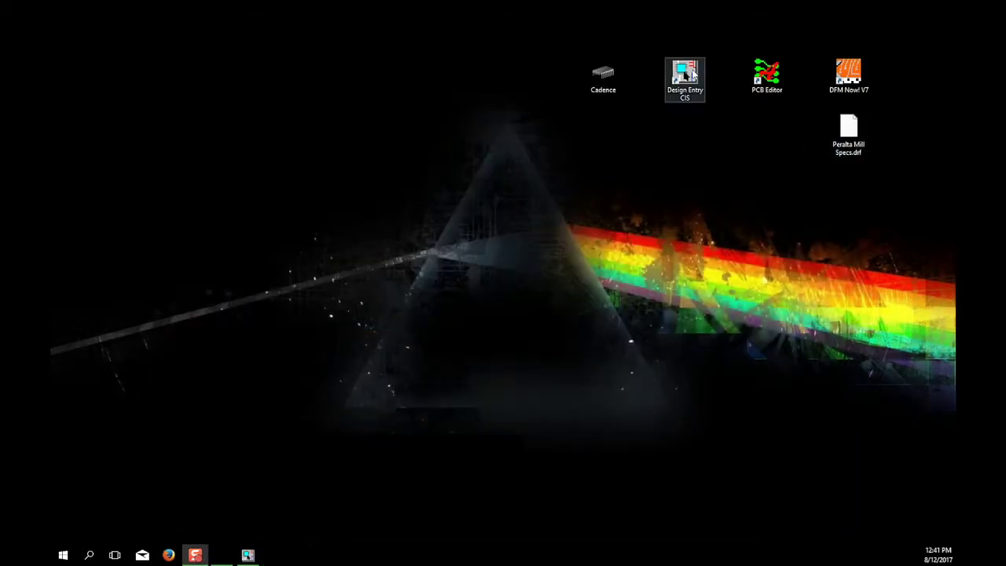
# Launch PCB Editor as Allegro PCB Designer and open Setup > User Preferences
pyautogui.doubleClick(768, 74)
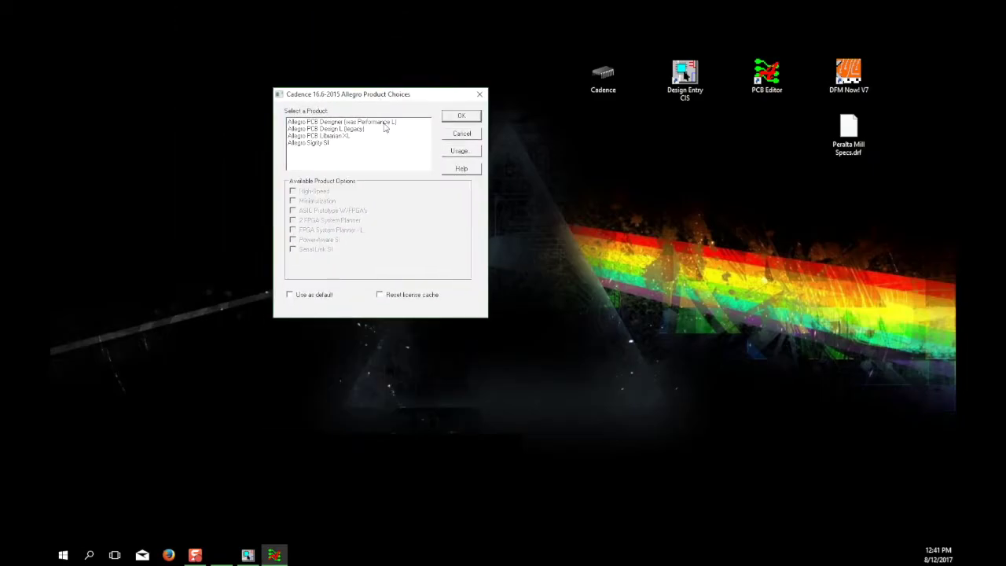
pyautogui.click(458, 118)
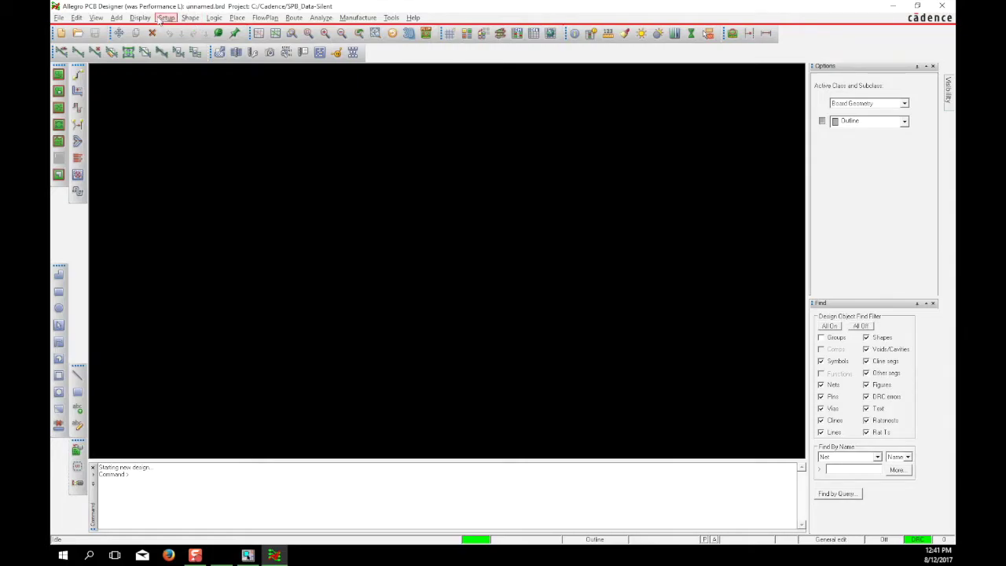
pyautogui.click(166, 17)
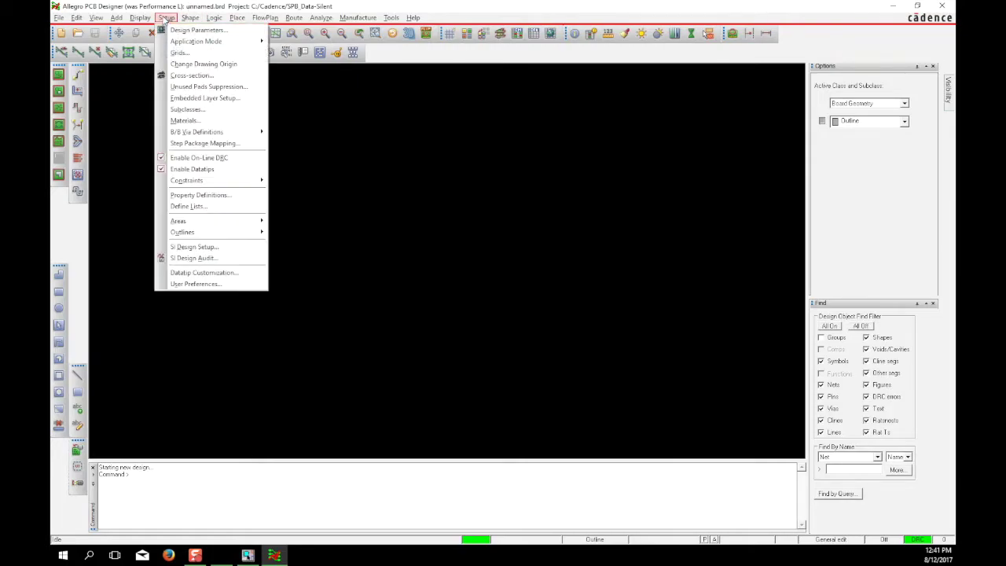
pyautogui.click(229, 289)
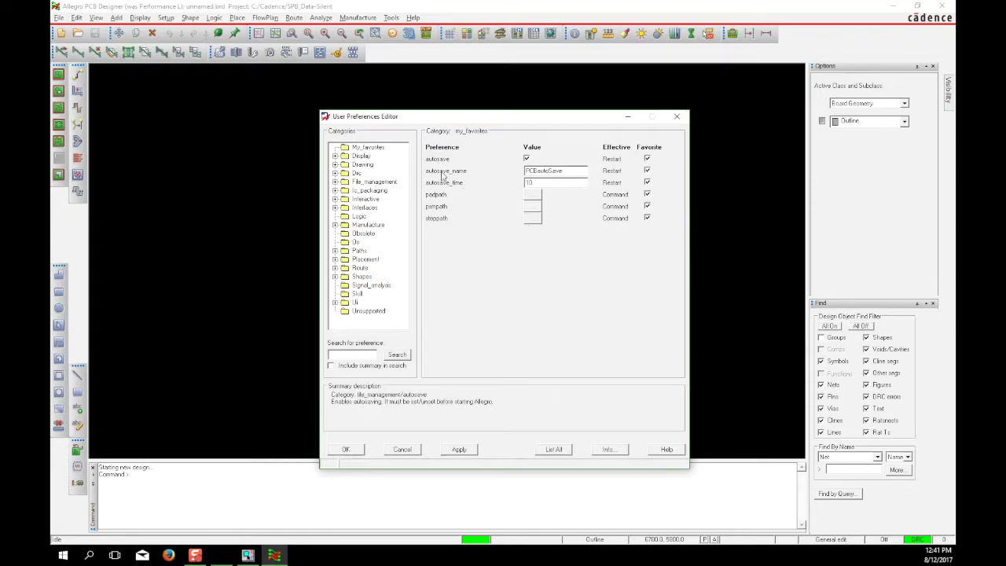
# Review the File_management > Autosave preferences, with autosave_time at 10 minutes
pyautogui.click(551, 170)
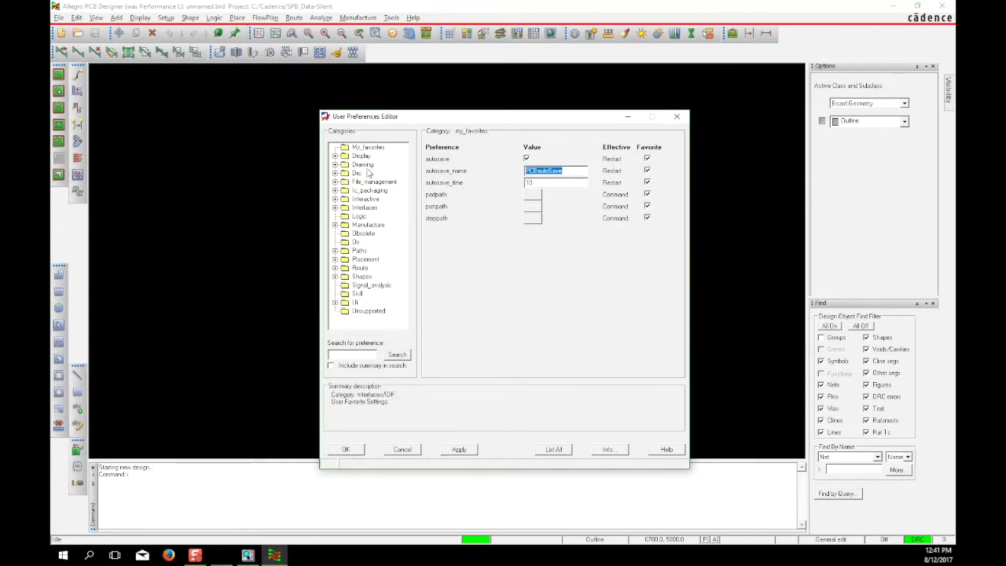
pyautogui.press('Tab')
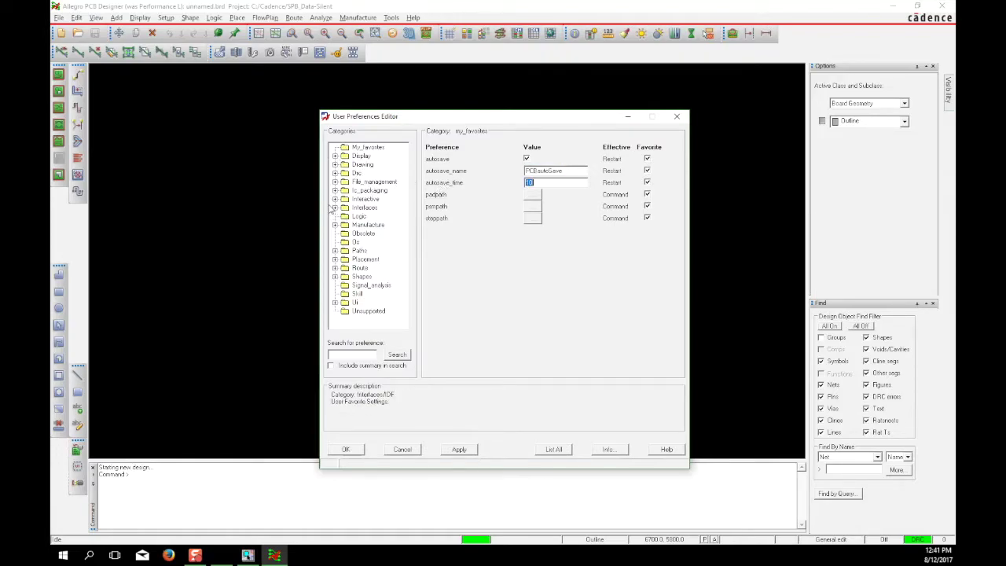
pyautogui.click(335, 182)
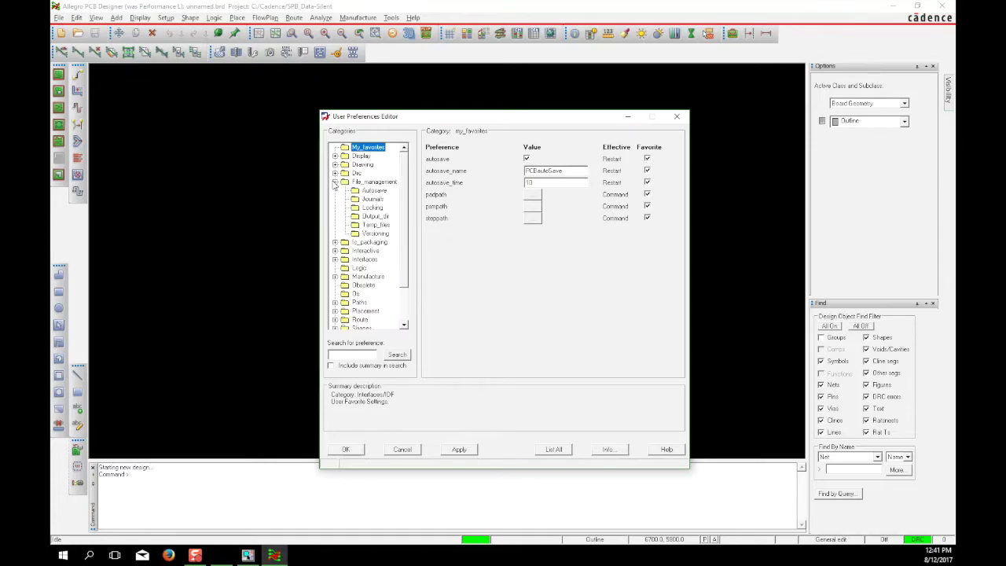
pyautogui.click(380, 192)
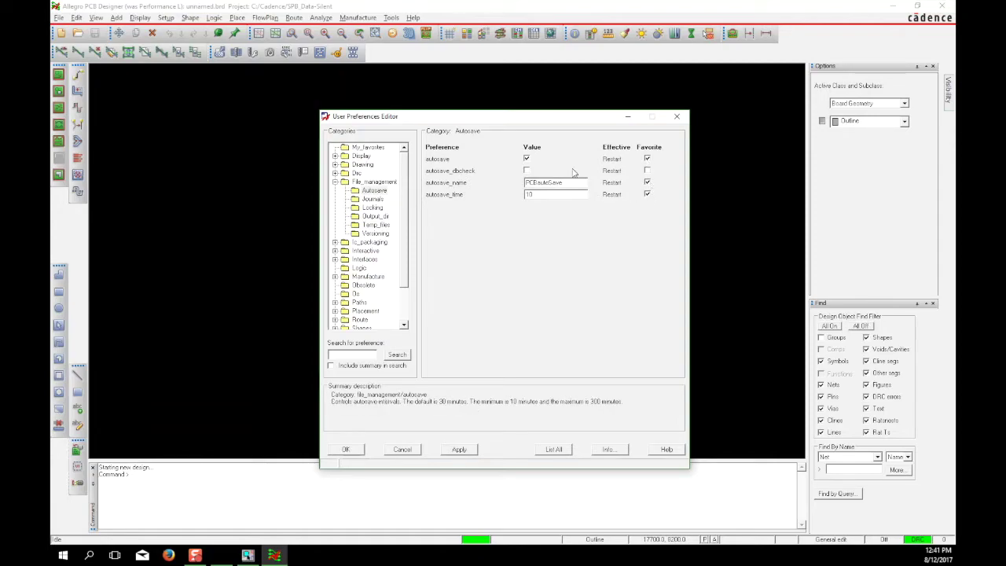
pyautogui.click(545, 183)
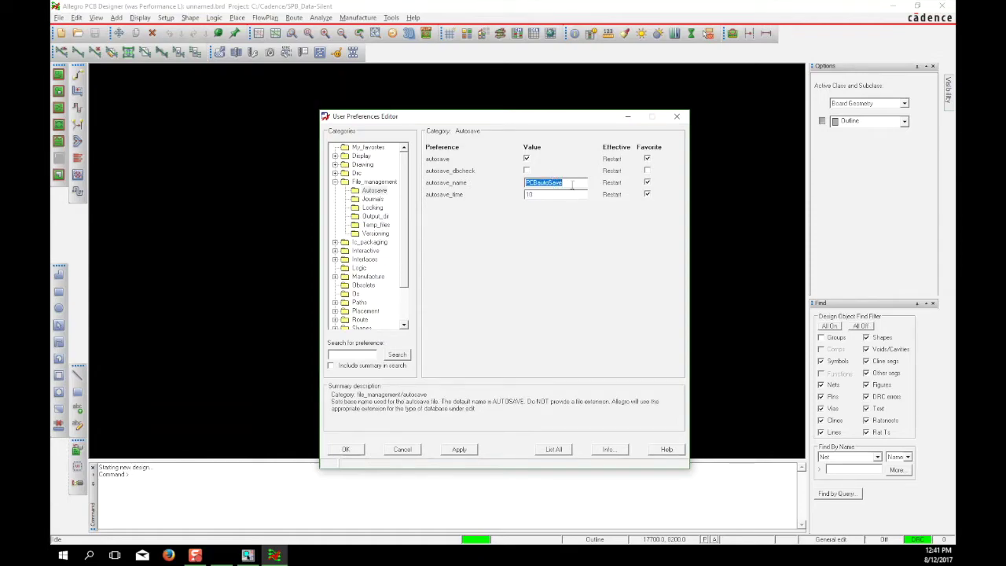
pyautogui.click(567, 194)
pyautogui.click(539, 187)
pyautogui.click(530, 195)
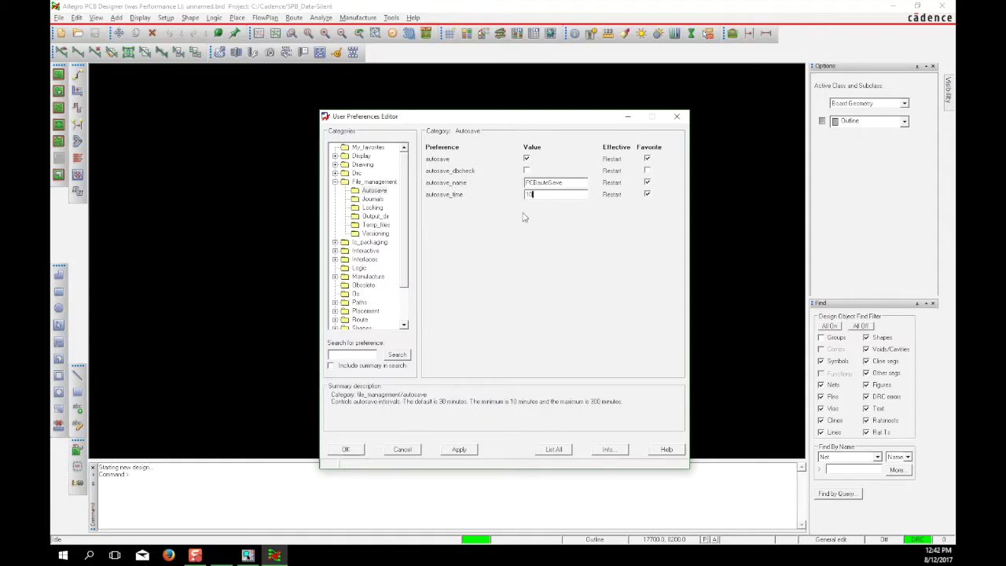
pyautogui.click(540, 182)
pyautogui.click(541, 194)
pyautogui.click(539, 181)
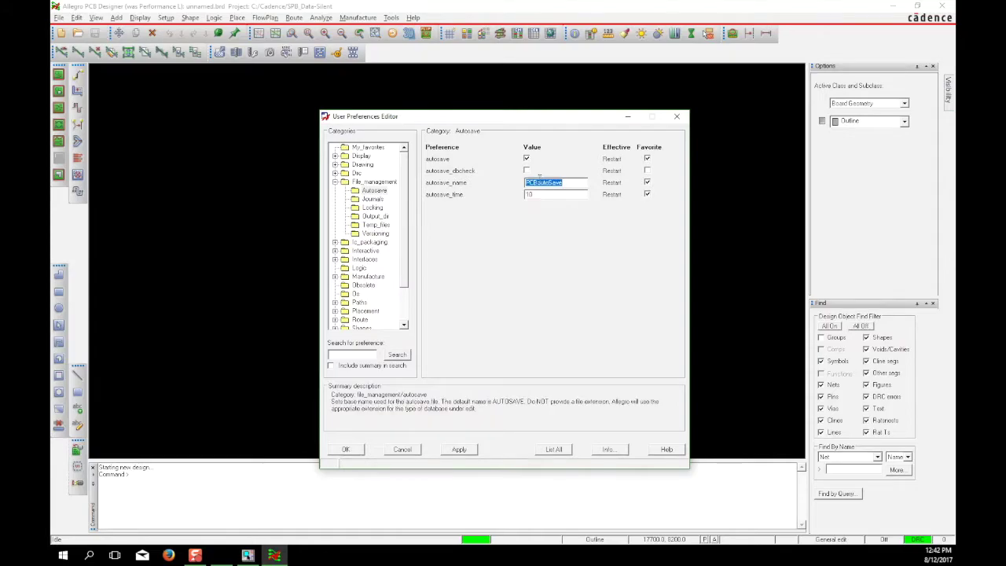
pyautogui.press('Tab')
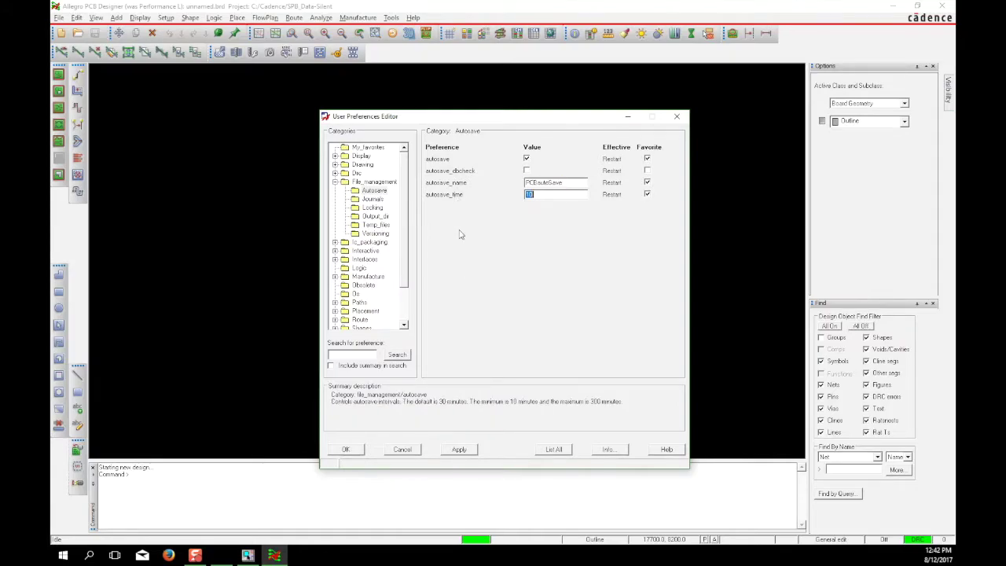
# Collapse File_management and expand Paths > Library to show the search-path settings
pyautogui.click(336, 182)
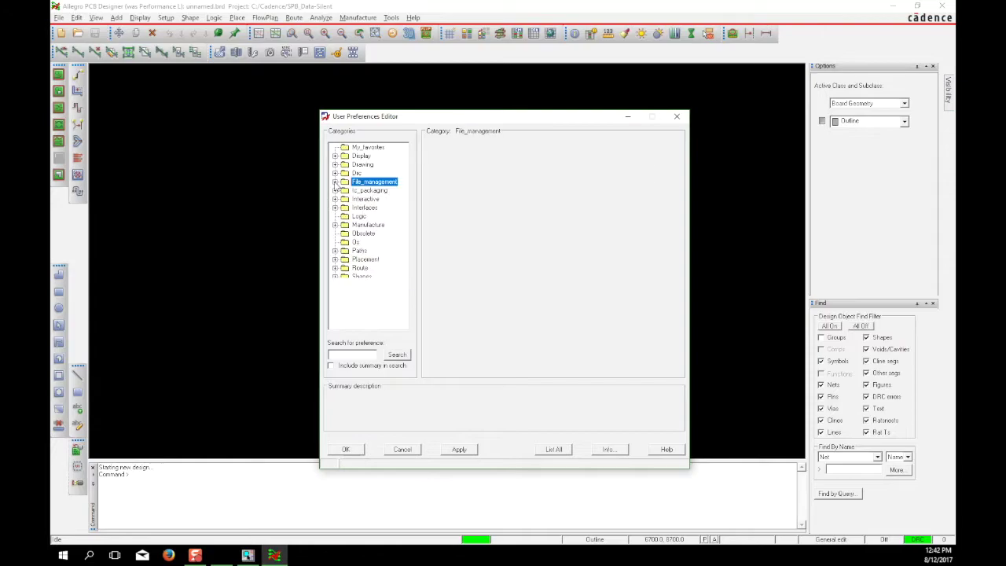
pyautogui.click(335, 252)
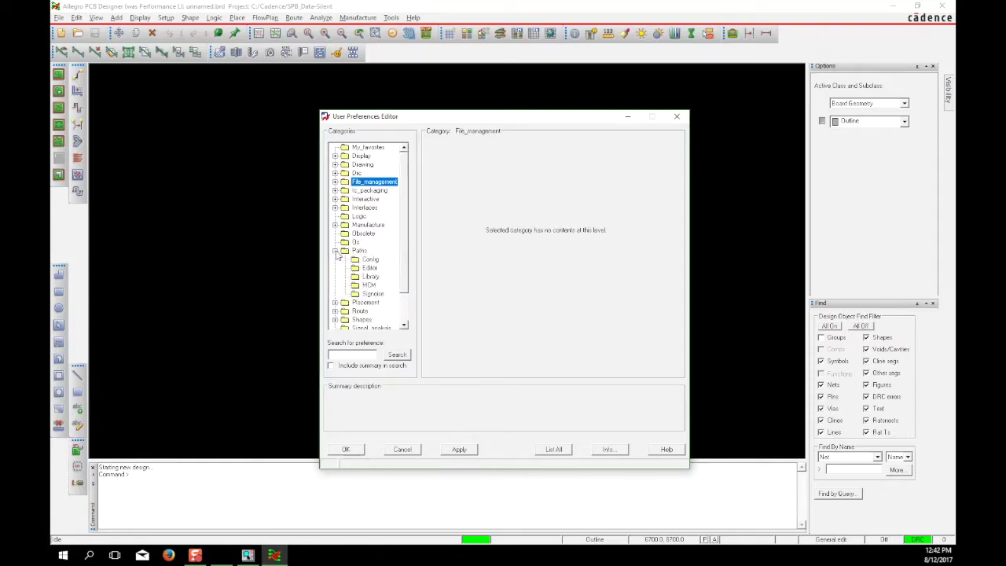
pyautogui.click(365, 278)
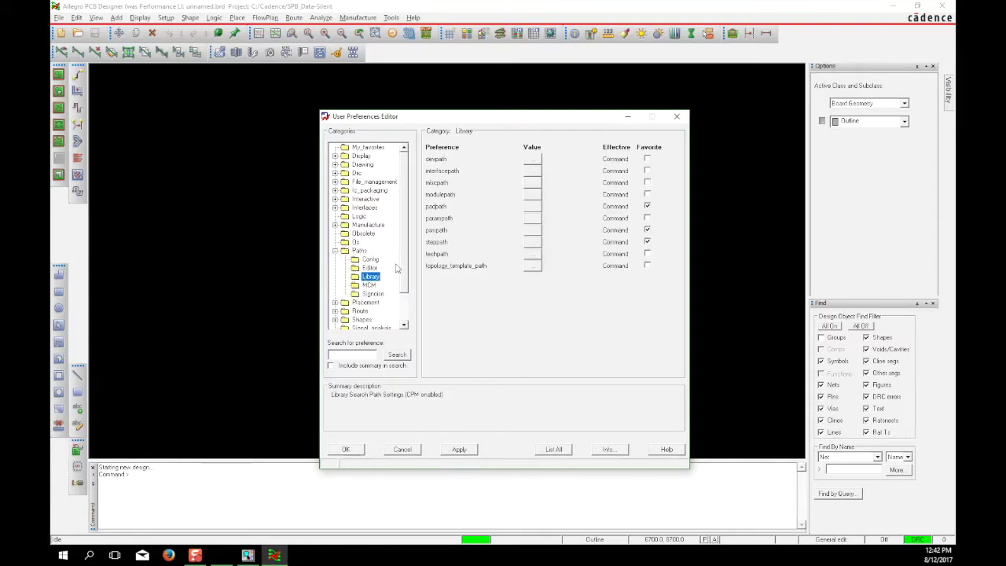
# Open the padpath directory list and add a new empty entry
pyautogui.click(433, 217)
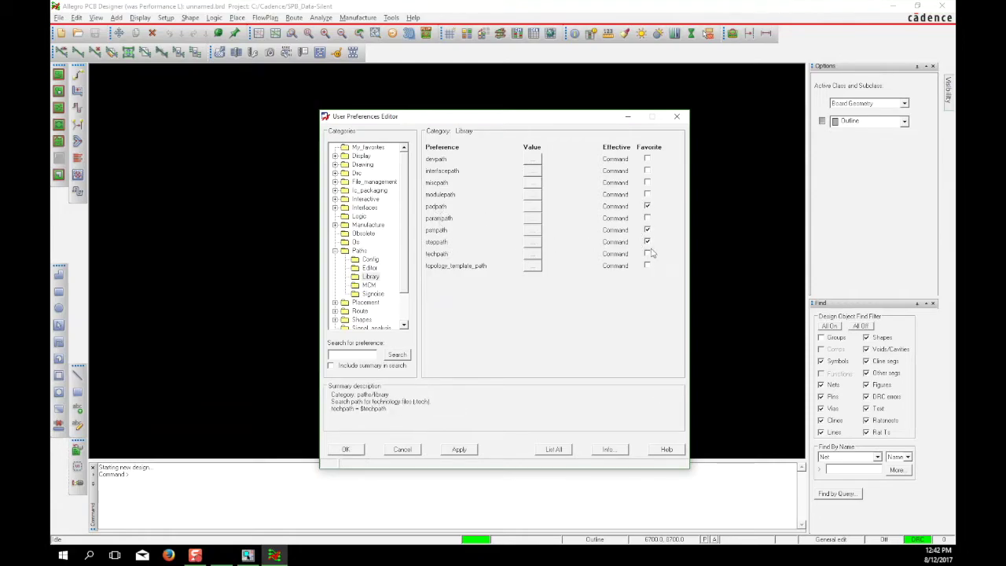
pyautogui.click(375, 149)
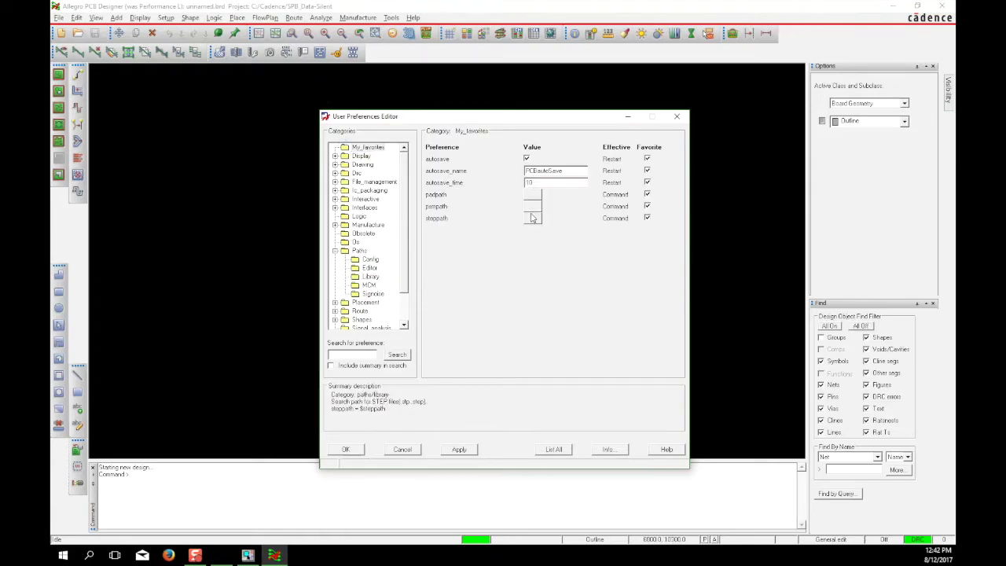
pyautogui.click(533, 195)
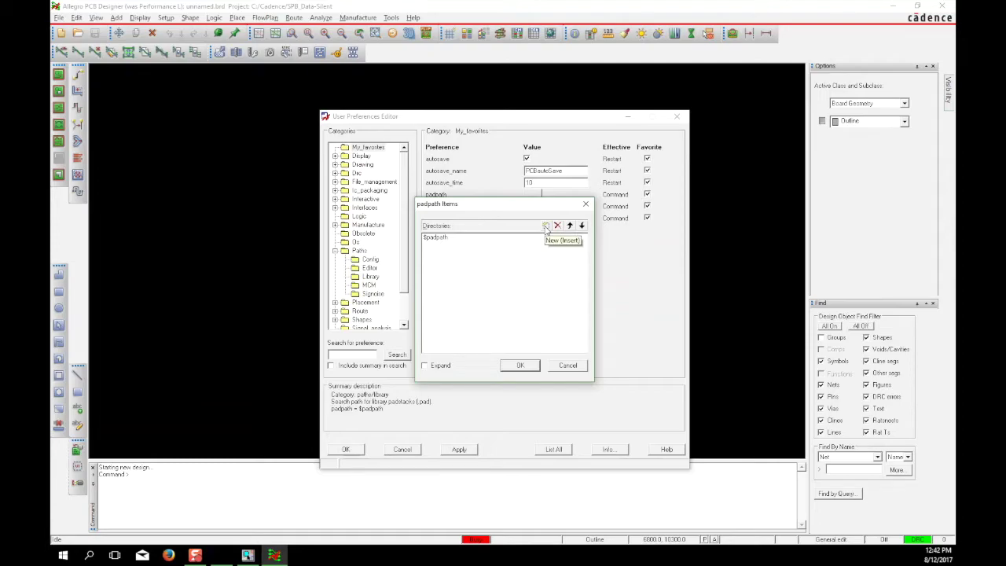
pyautogui.click(546, 226)
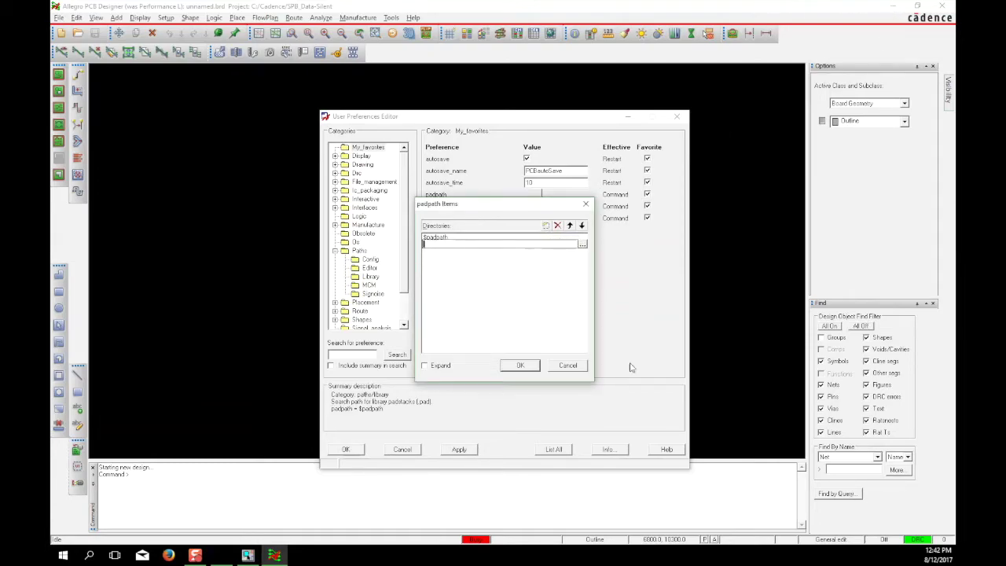
# Copy the Cadence symbols folder path from a new Explorer window
pyautogui.press('super+e')
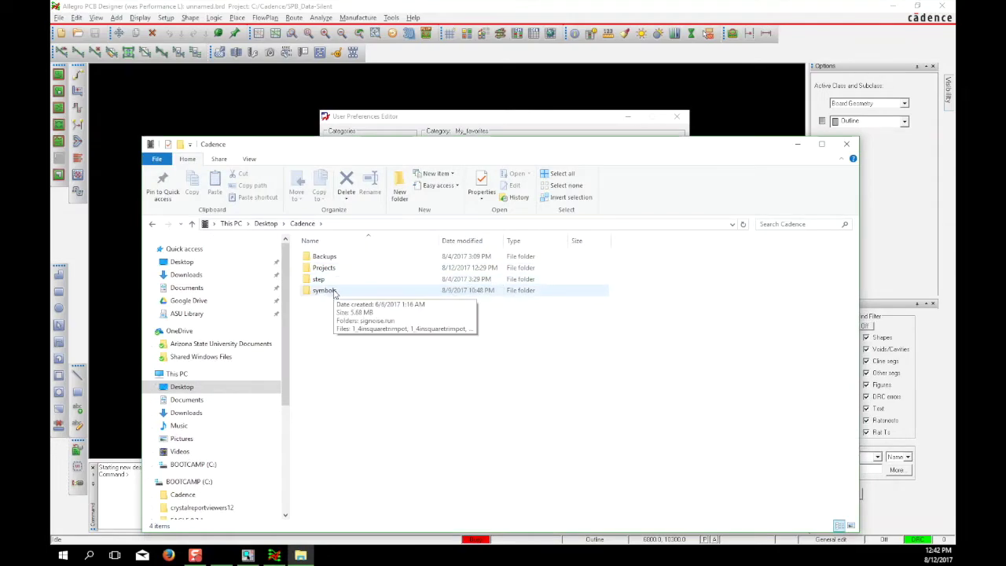
pyautogui.doubleClick(336, 291)
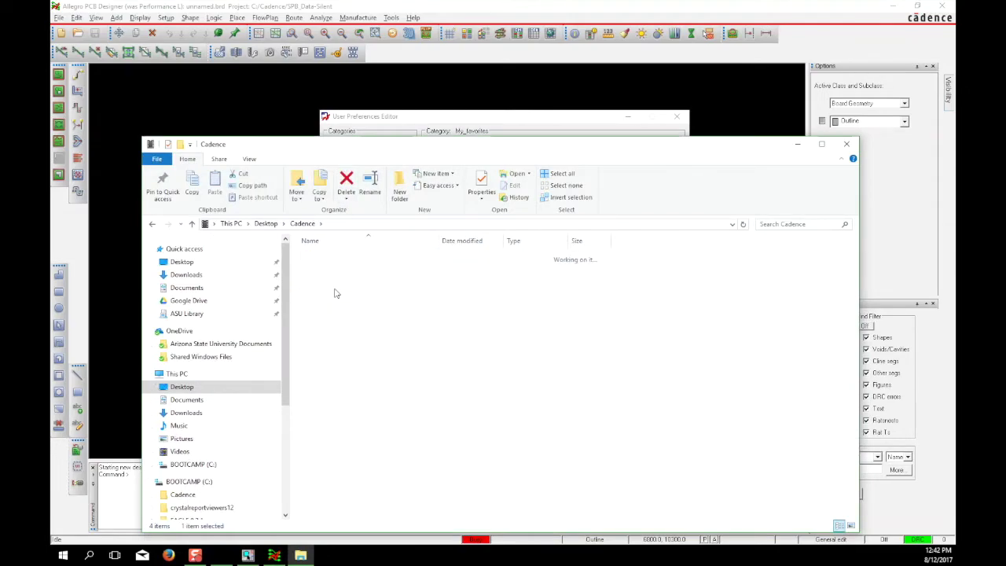
pyautogui.click(359, 225)
pyautogui.rightClick(364, 226)
pyautogui.click(356, 224)
pyautogui.moveTo(355, 224); pyautogui.dragTo(211, 210)
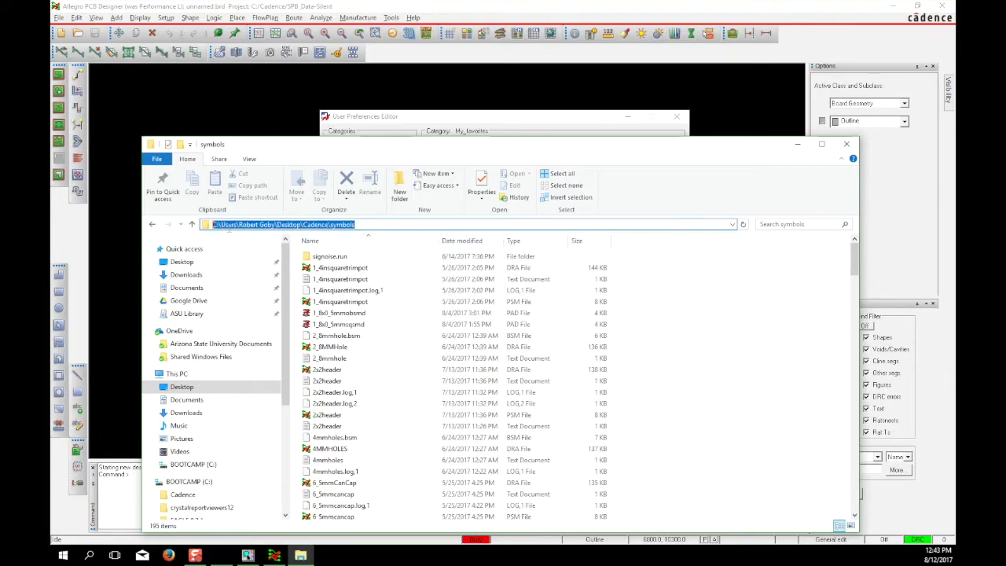
pyautogui.rightClick(245, 226)
pyautogui.click(263, 268)
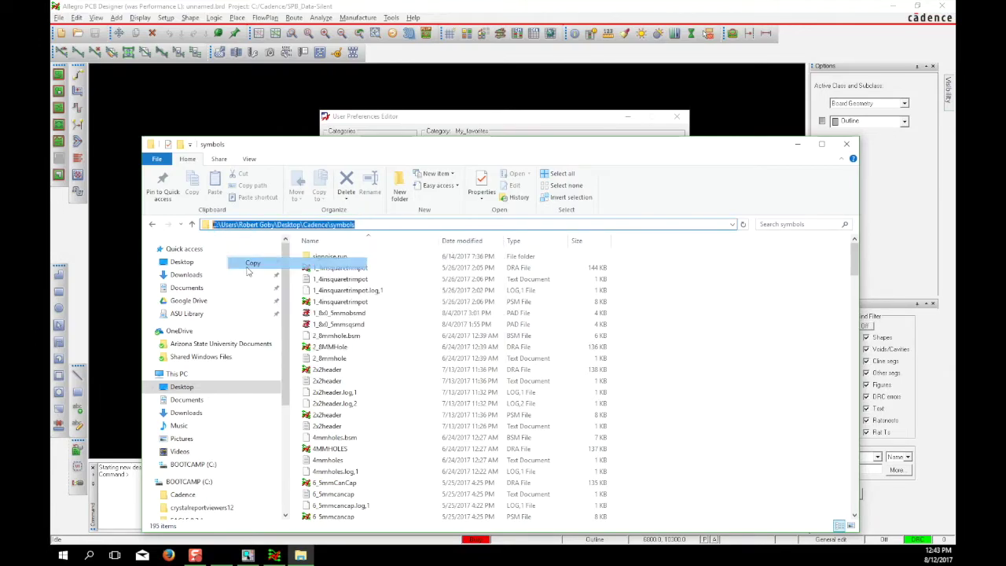
# Paste the symbols path into the new padpath entry and confirm the list
pyautogui.click(408, 131)
pyautogui.rightClick(466, 245)
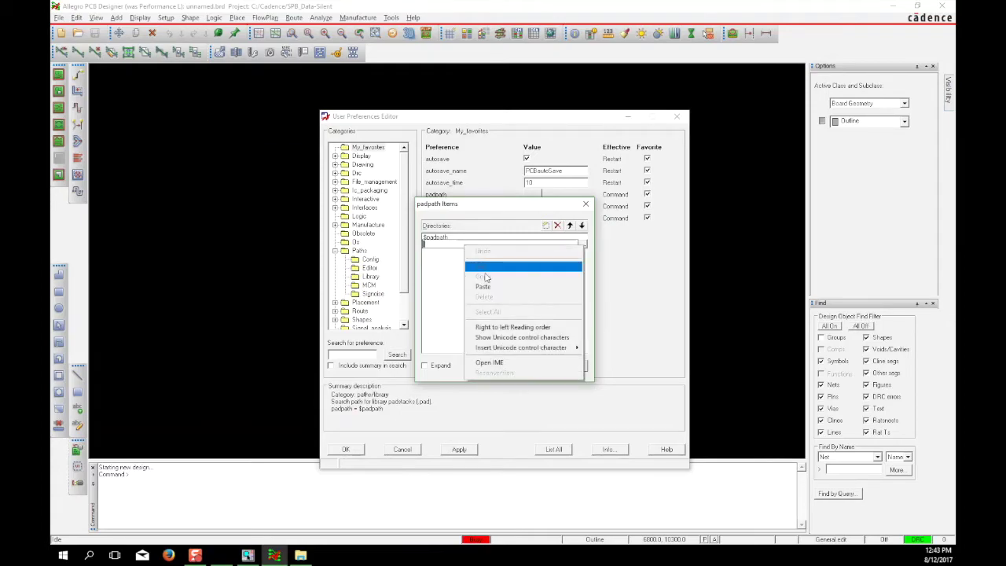
pyautogui.click(496, 295)
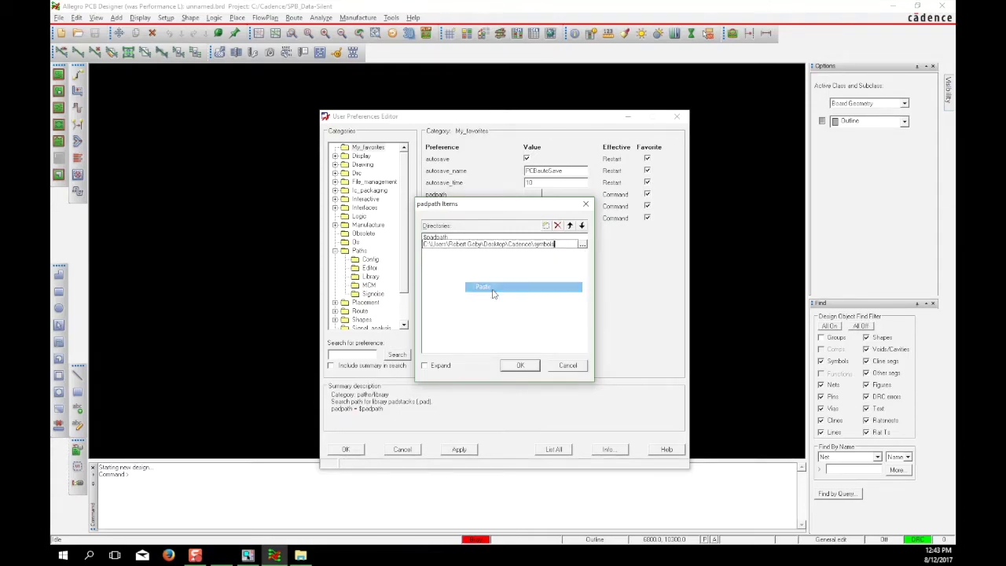
pyautogui.click(527, 366)
# Add the copied symbols folder path as a new psmpath directory
pyautogui.click(518, 208)
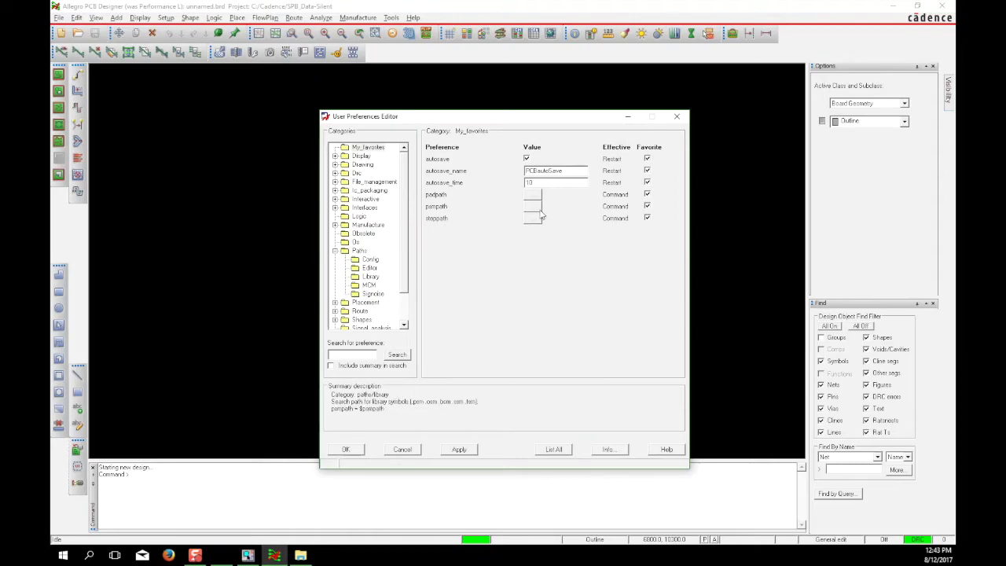
pyautogui.click(535, 207)
pyautogui.click(546, 226)
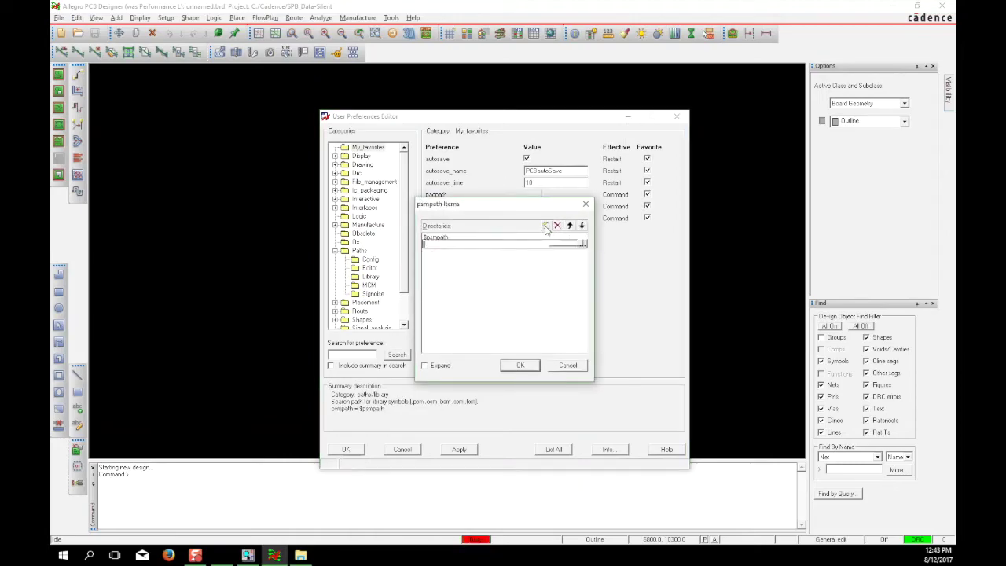
pyautogui.rightClick(474, 242)
pyautogui.click(491, 286)
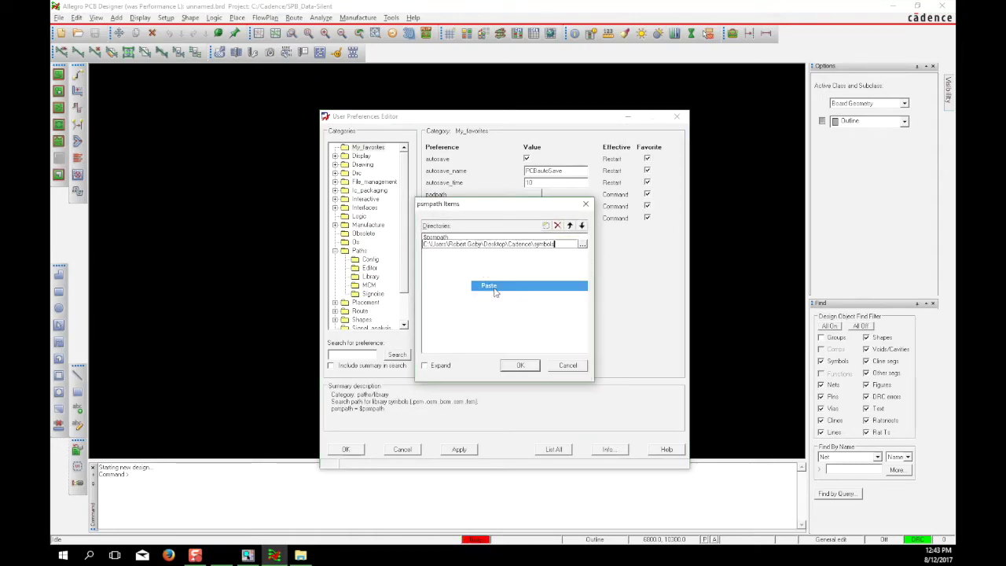
pyautogui.click(520, 366)
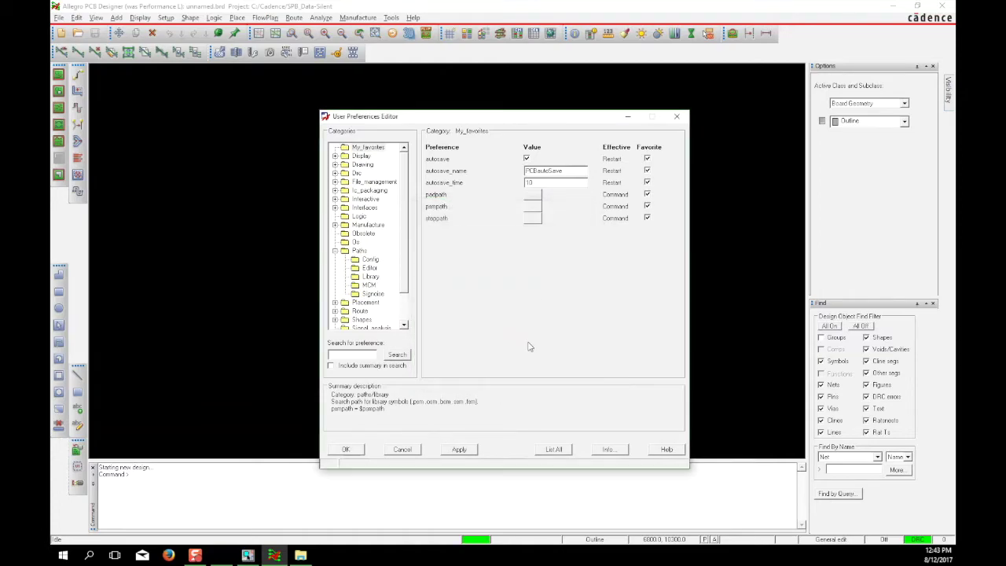
# Open the steppath list and copy the Cadence step folder path from Explorer
pyautogui.click(532, 219)
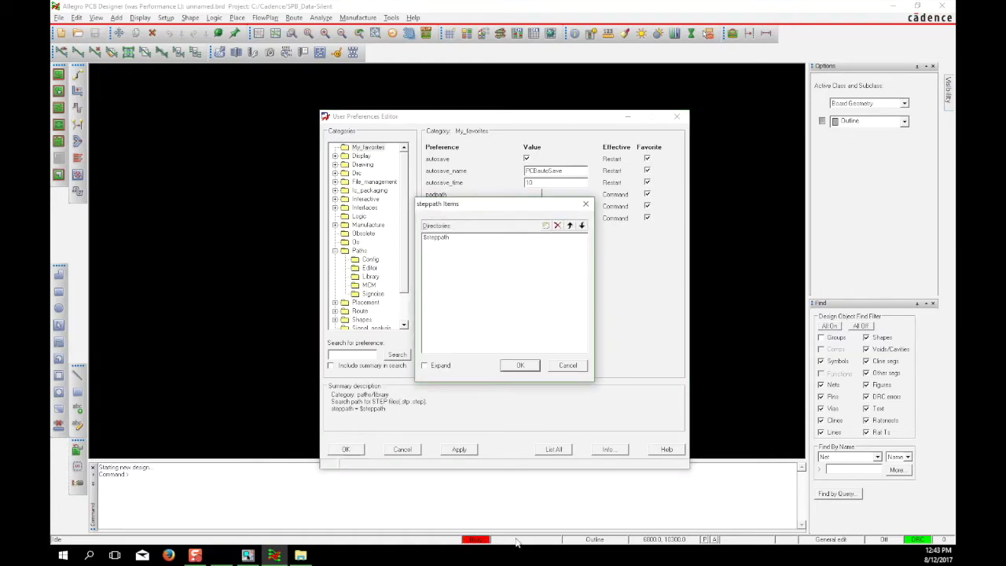
pyautogui.click(300, 556)
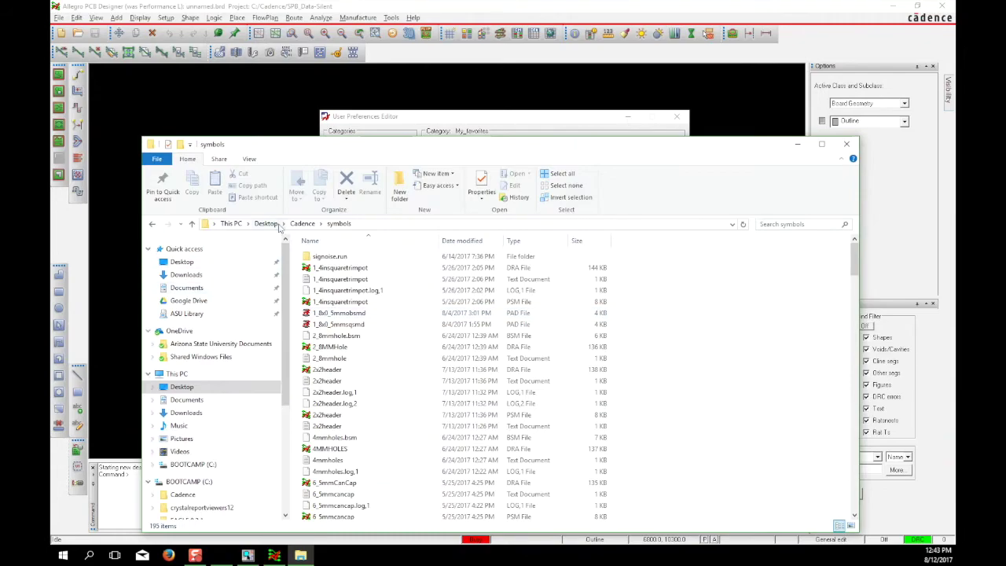
pyautogui.click(302, 225)
pyautogui.doubleClick(330, 280)
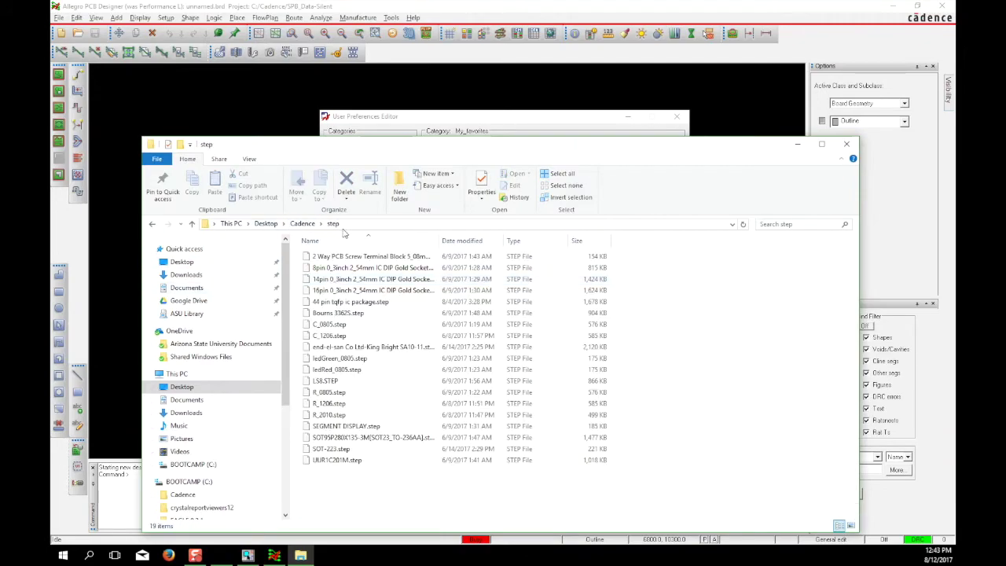
pyautogui.click(347, 225)
pyautogui.rightClick(347, 225)
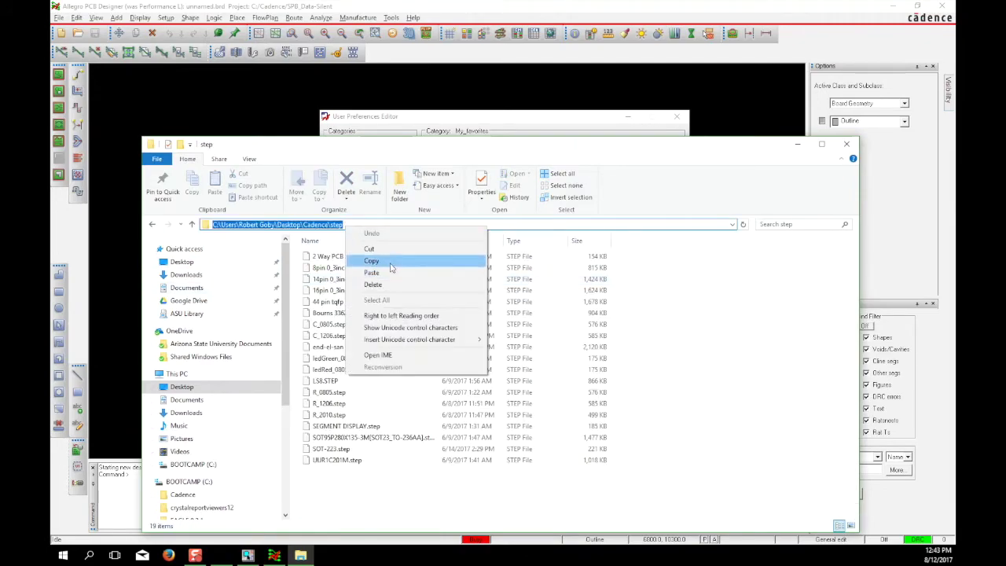
pyautogui.click(393, 266)
# Paste the step path into a new steppath entry, then apply and close the preferences
pyautogui.click(530, 118)
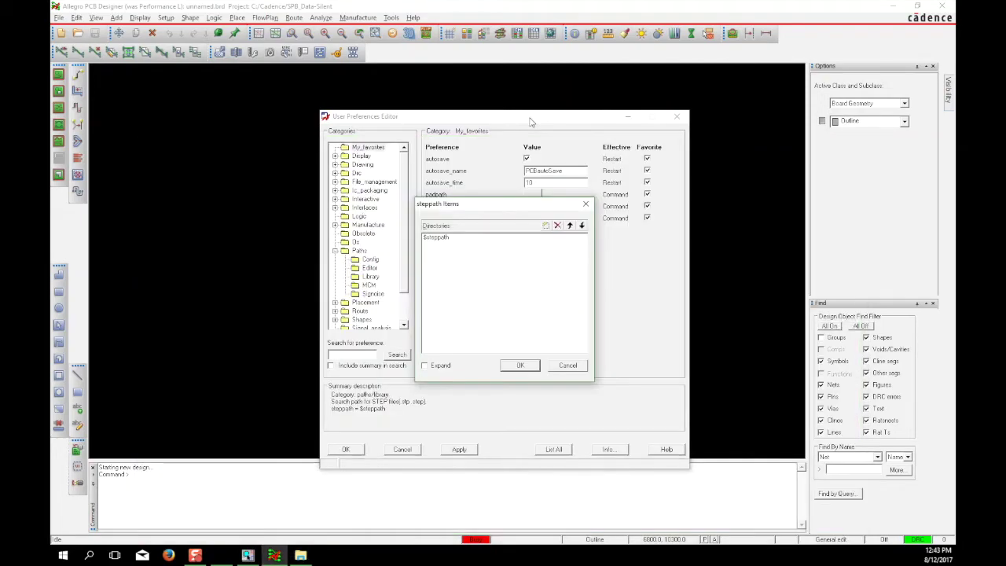
pyautogui.click(546, 226)
pyautogui.rightClick(527, 244)
pyautogui.click(572, 289)
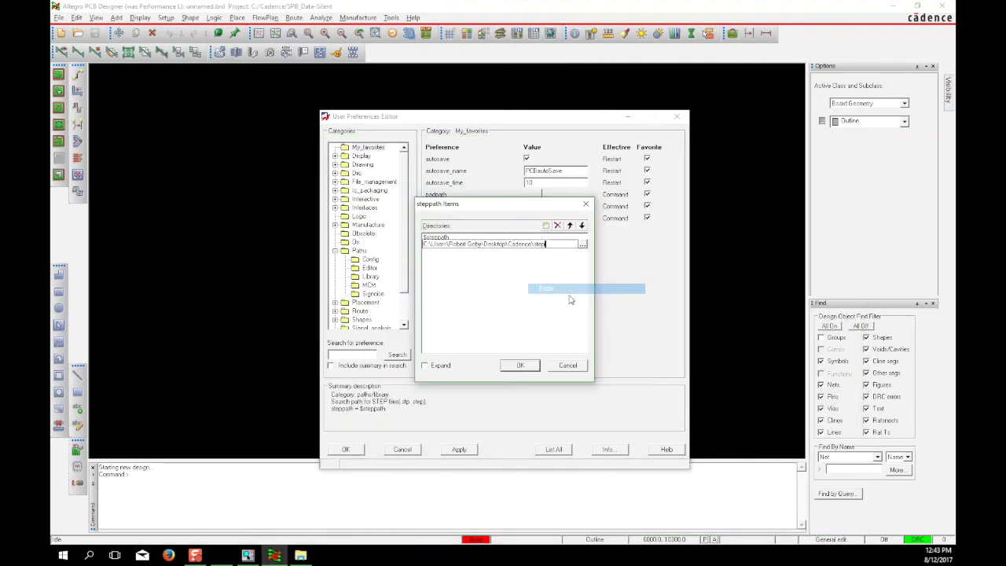
pyautogui.click(522, 365)
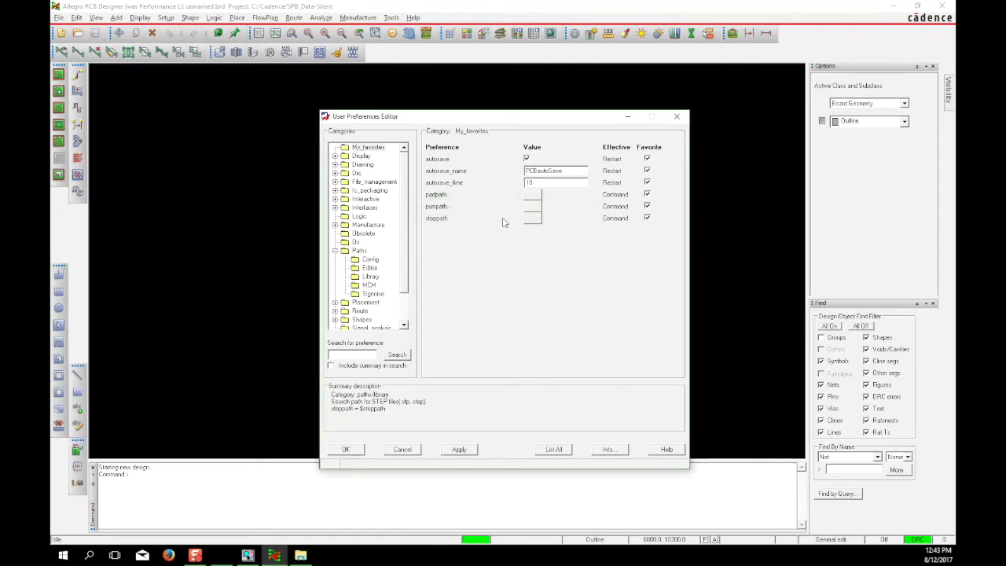
pyautogui.click(476, 450)
pyautogui.click(347, 450)
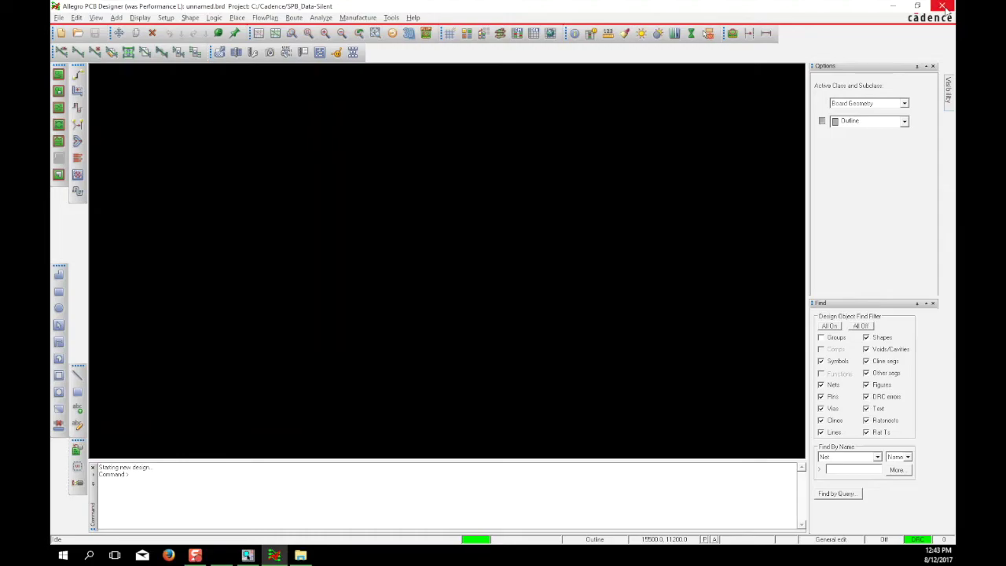
# Close Allegro and the step folder, launch DFM Now! V7, and open the DFM menu
pyautogui.click(946, 6)
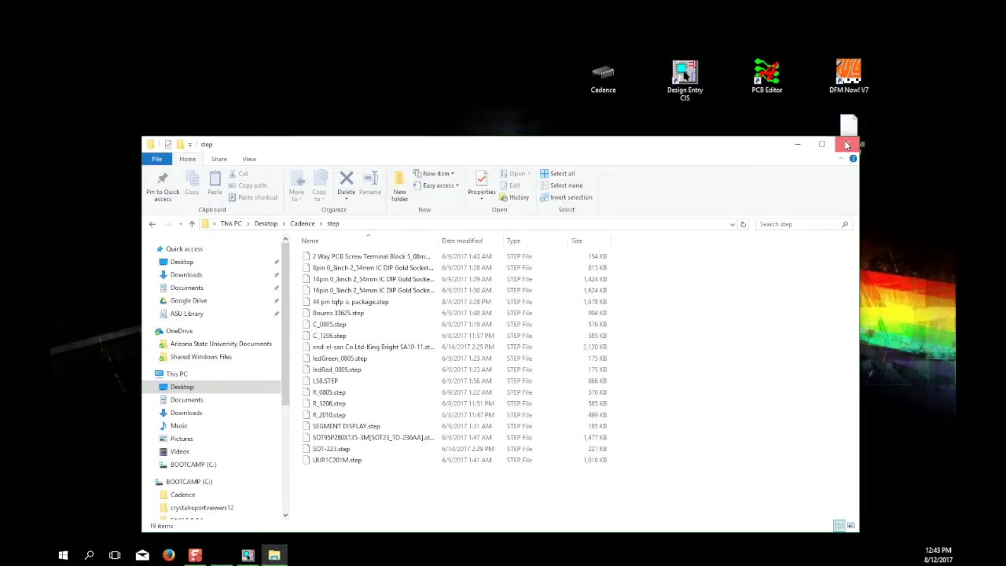
pyautogui.click(847, 144)
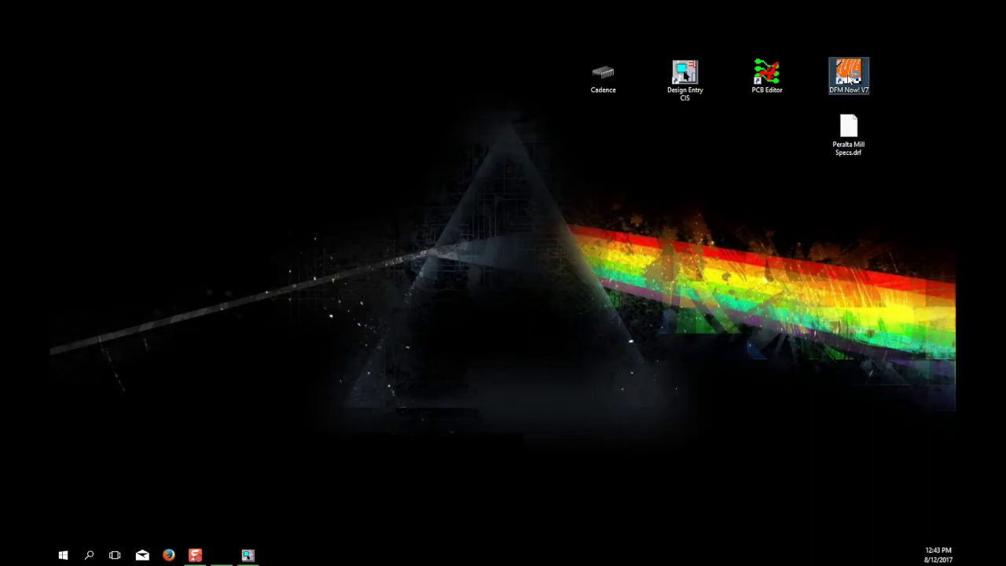
pyautogui.doubleClick(849, 77)
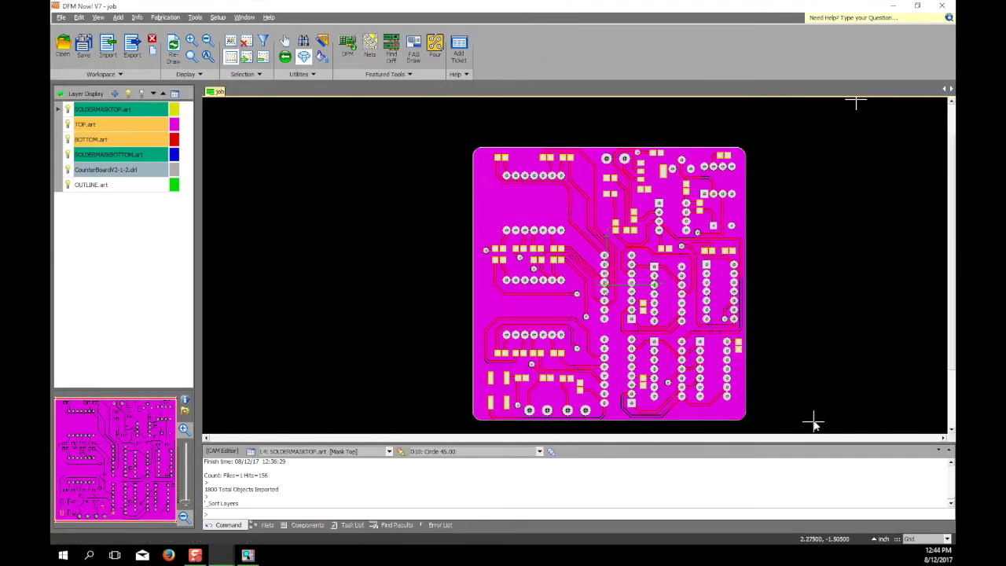
pyautogui.click(349, 55)
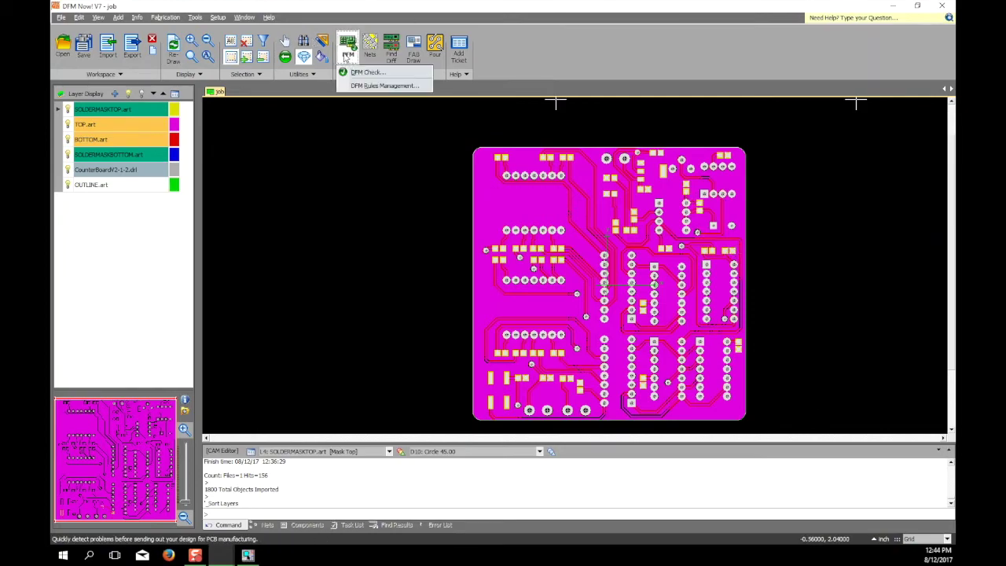
# In DFM Rules Management, load Desktop\Peralta Mill Specs.drf as the rule set and finish
pyautogui.click(390, 89)
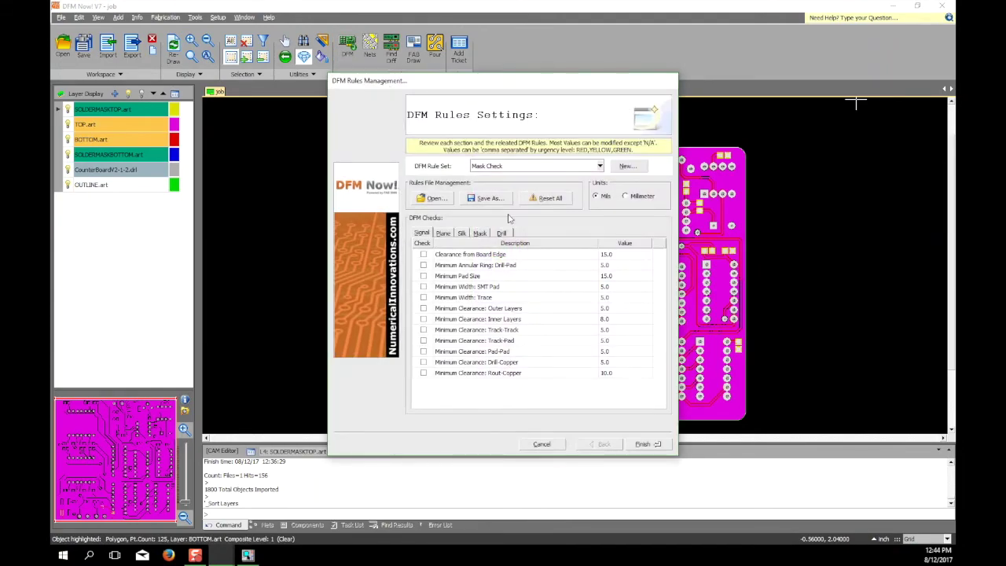
pyautogui.click(600, 166)
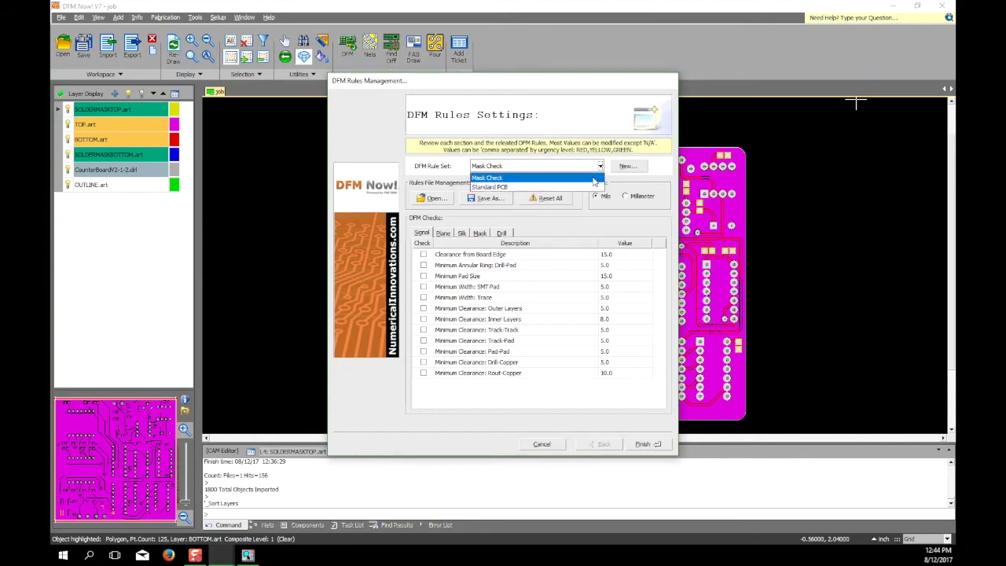
pyautogui.click(595, 187)
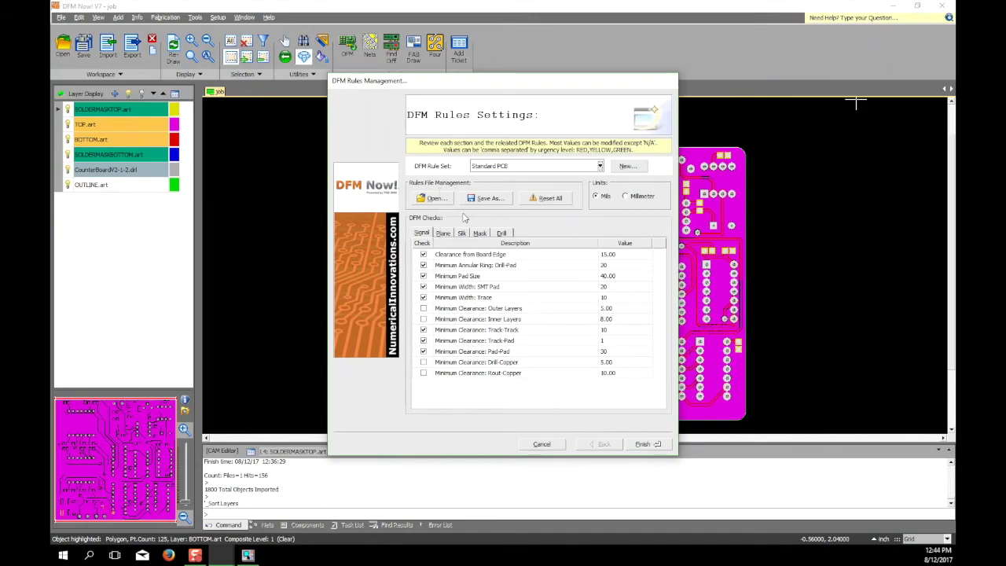
pyautogui.click(436, 198)
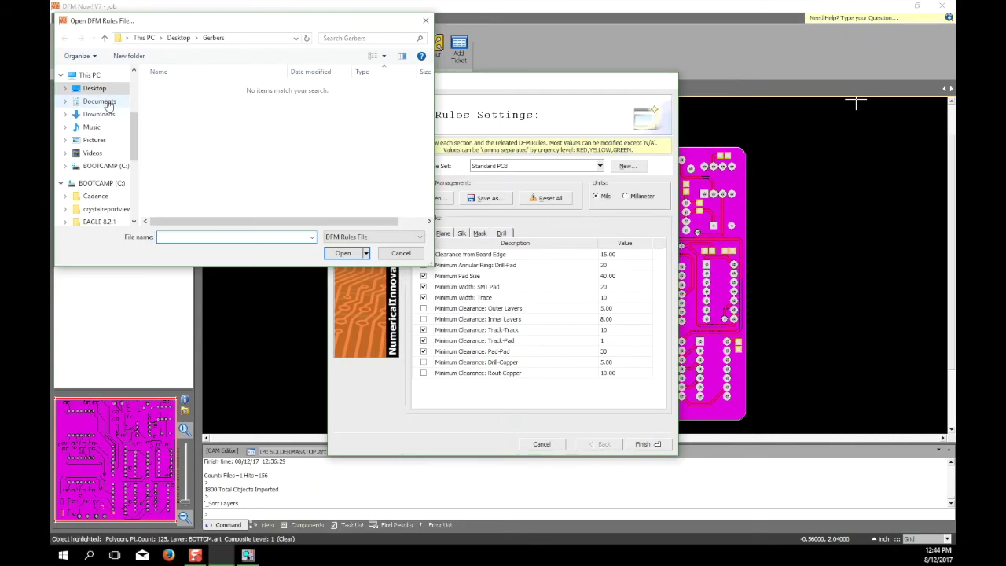
pyautogui.click(95, 89)
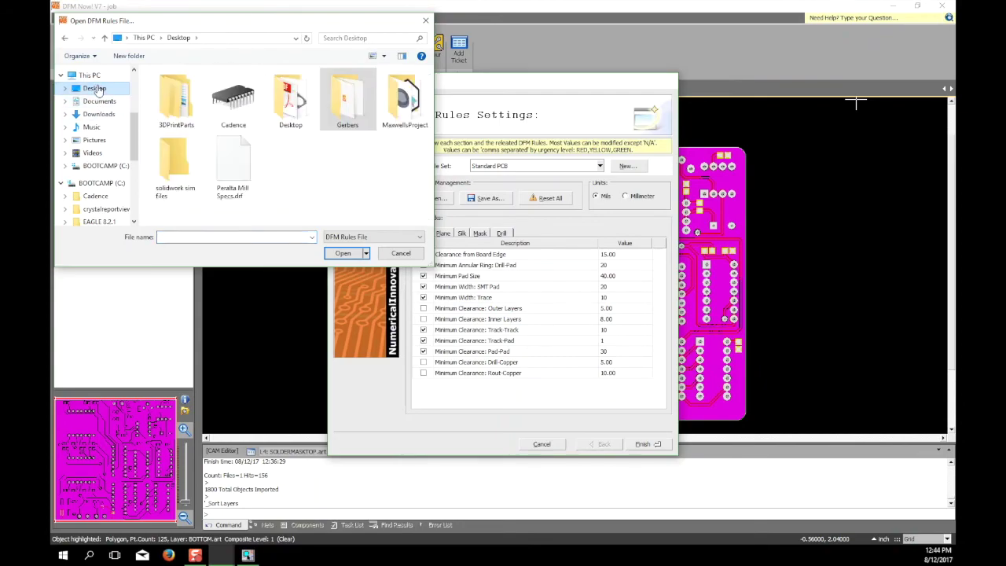
pyautogui.click(236, 171)
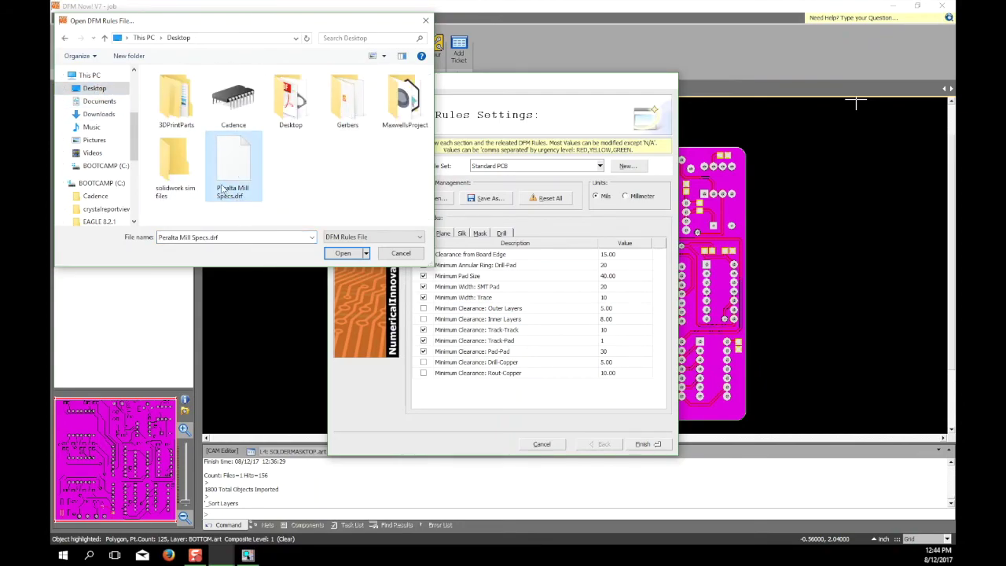
pyautogui.click(346, 254)
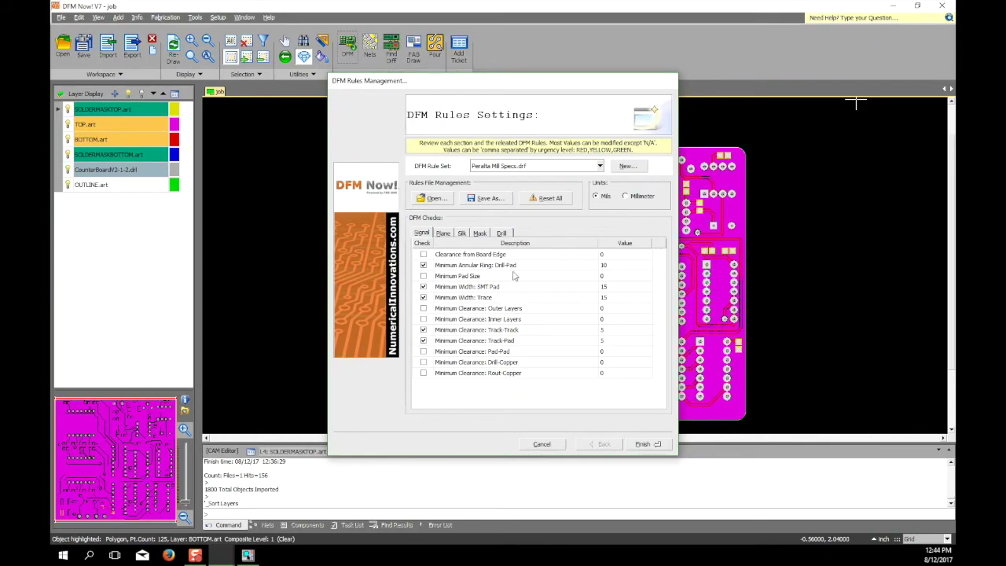
pyautogui.click(646, 444)
# Start a whole-board DFM Check with the DFM Rule Set set to Peralta Mill Specs.drf
pyautogui.click(350, 49)
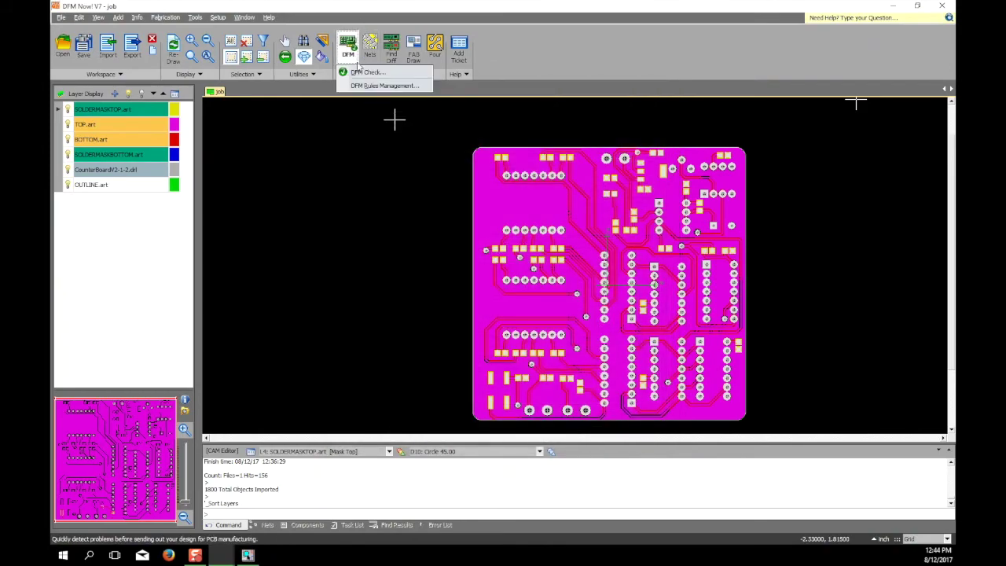
pyautogui.click(369, 70)
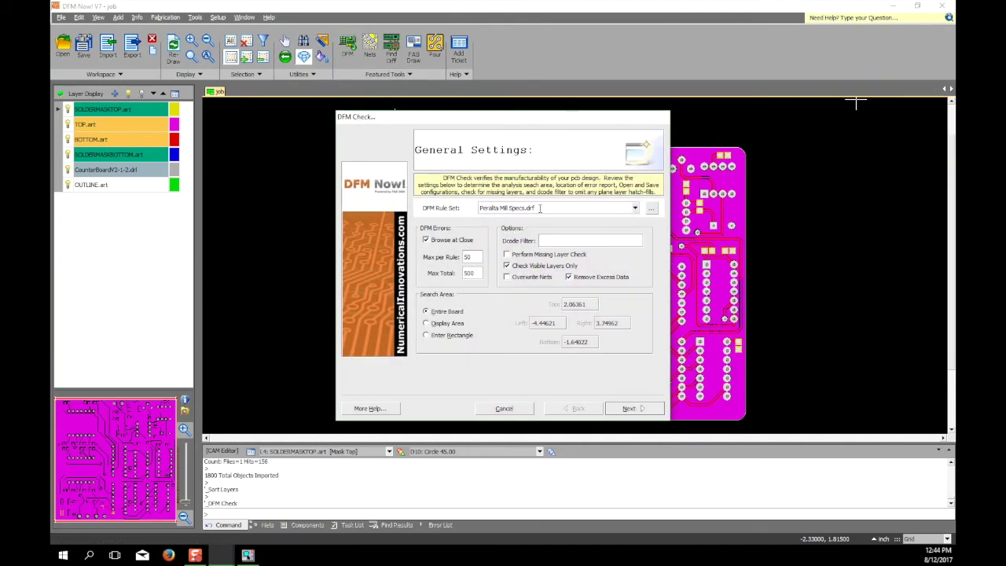
pyautogui.click(633, 208)
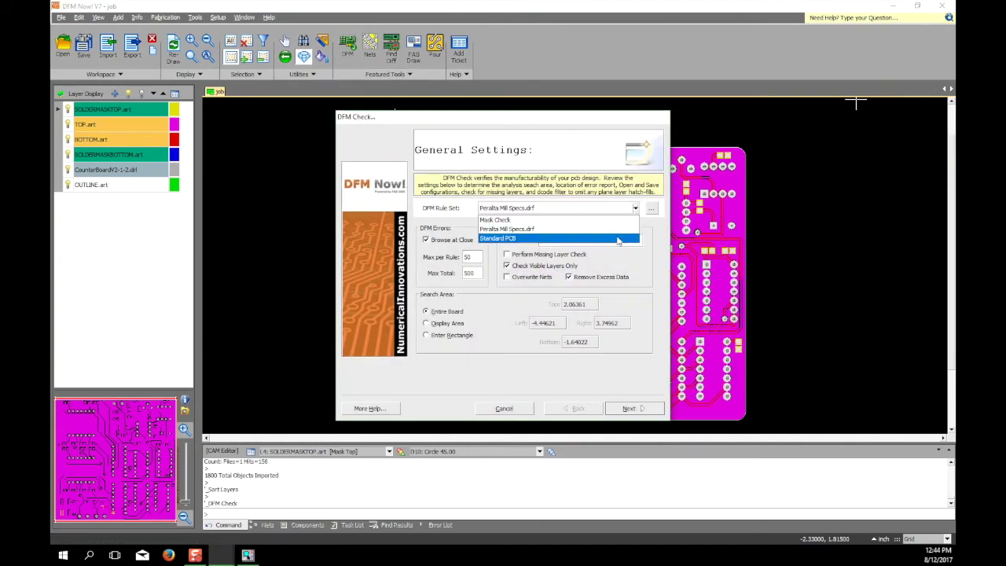
pyautogui.click(614, 230)
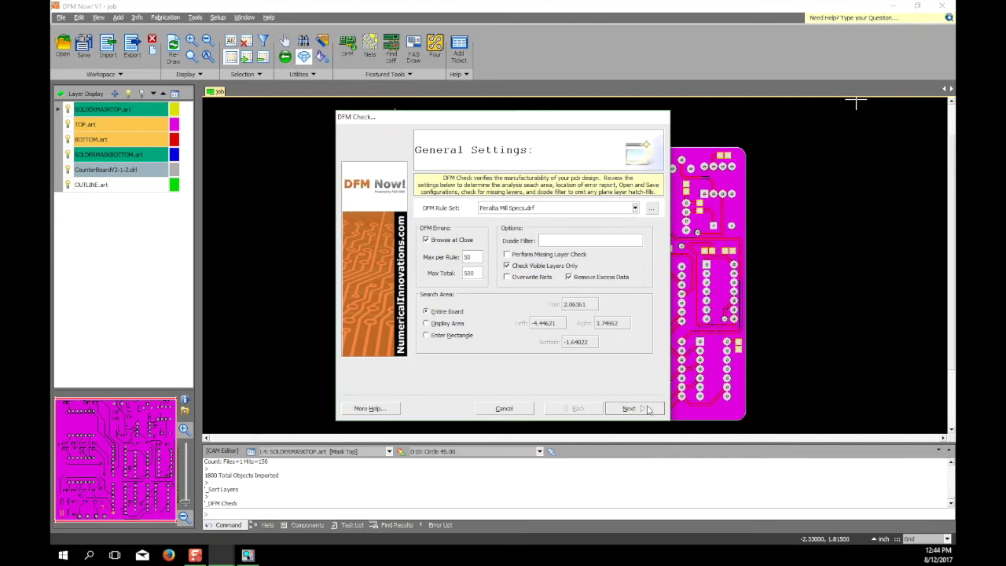
pyautogui.click(629, 409)
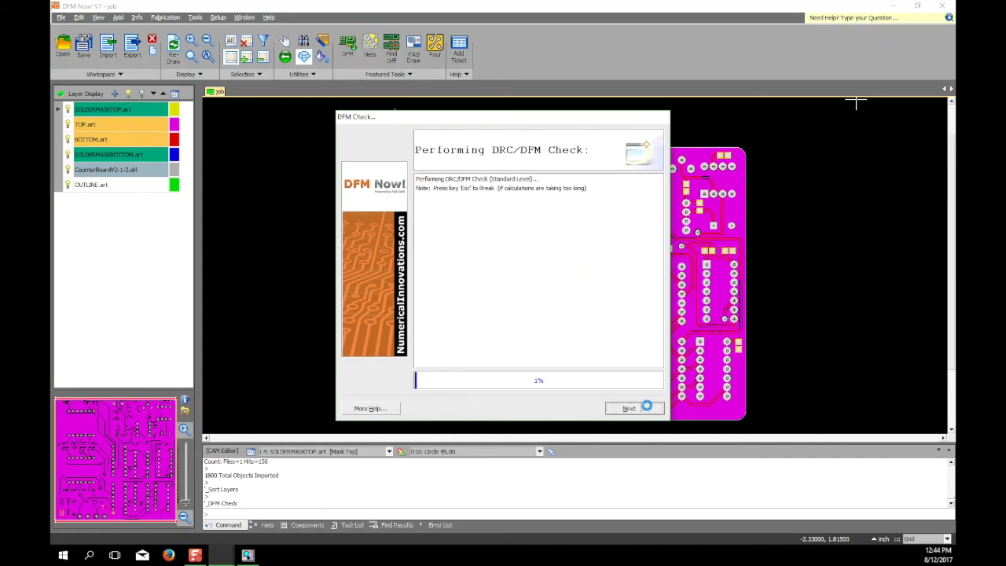